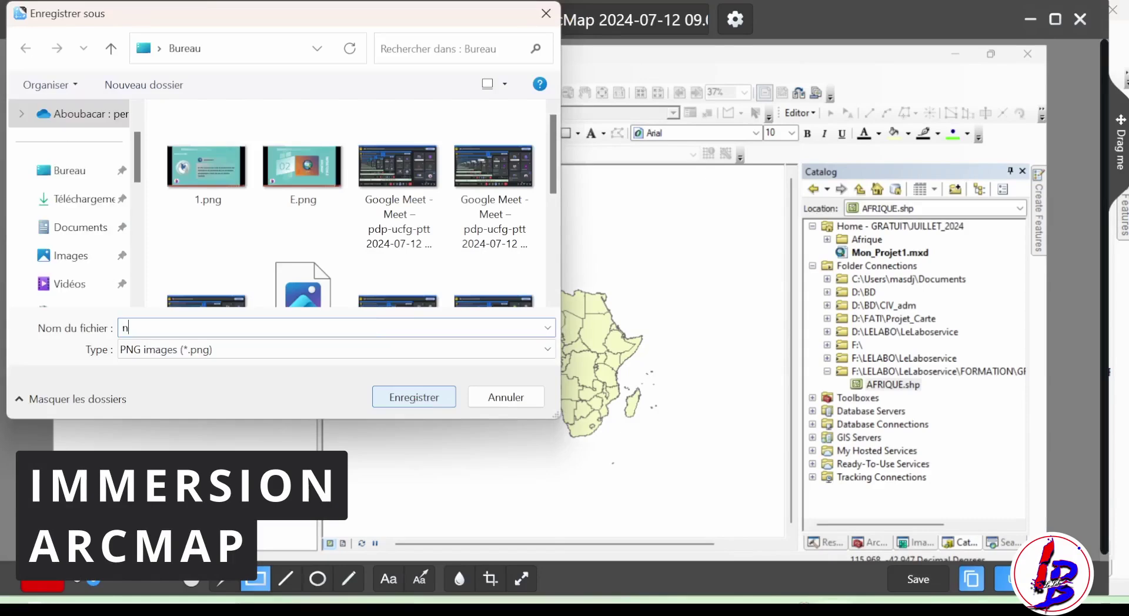
# Save the annotated map screenshot as a PNG image in the Bureau folder
pyautogui.click(415, 399)
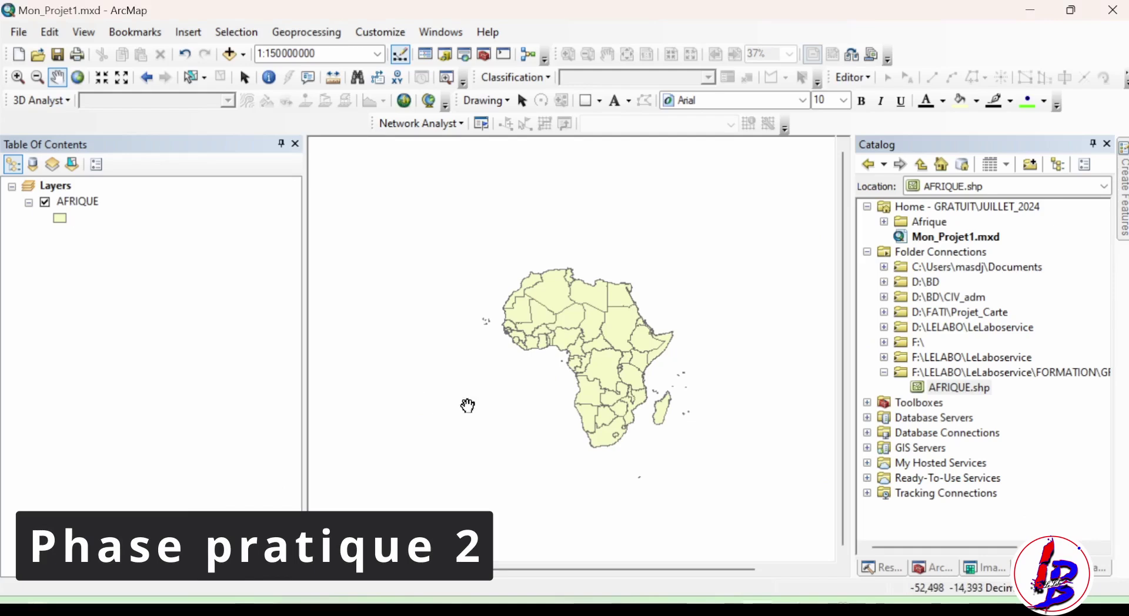
# Move the Africa map around the data view with the Pan tool without changing its scale
pyautogui.moveTo(606, 345); pyautogui.dragTo(605, 316)
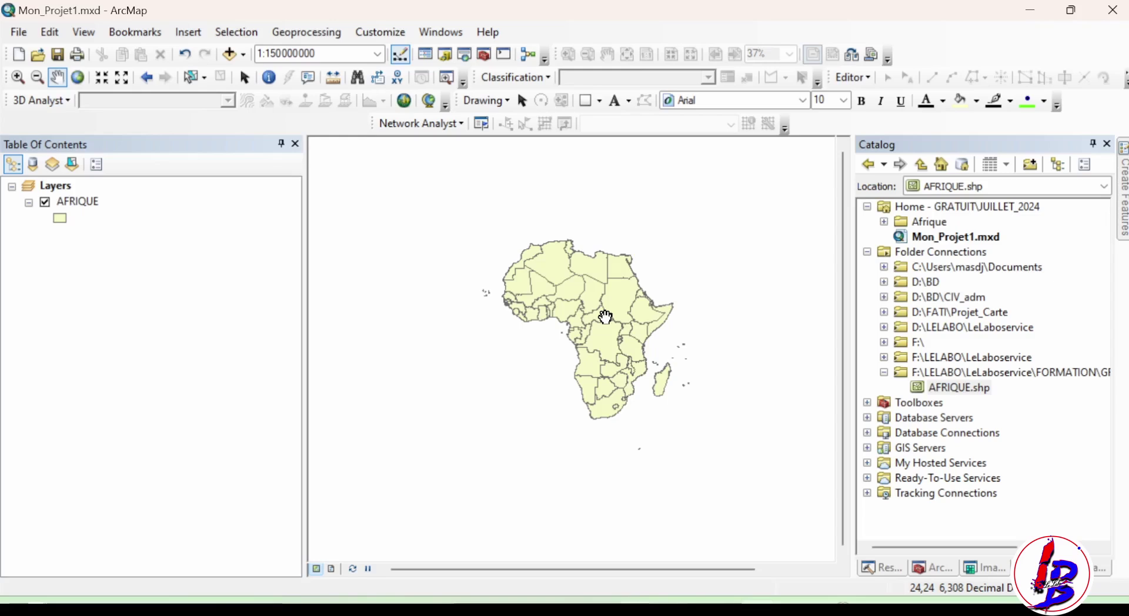
pyautogui.click(605, 316)
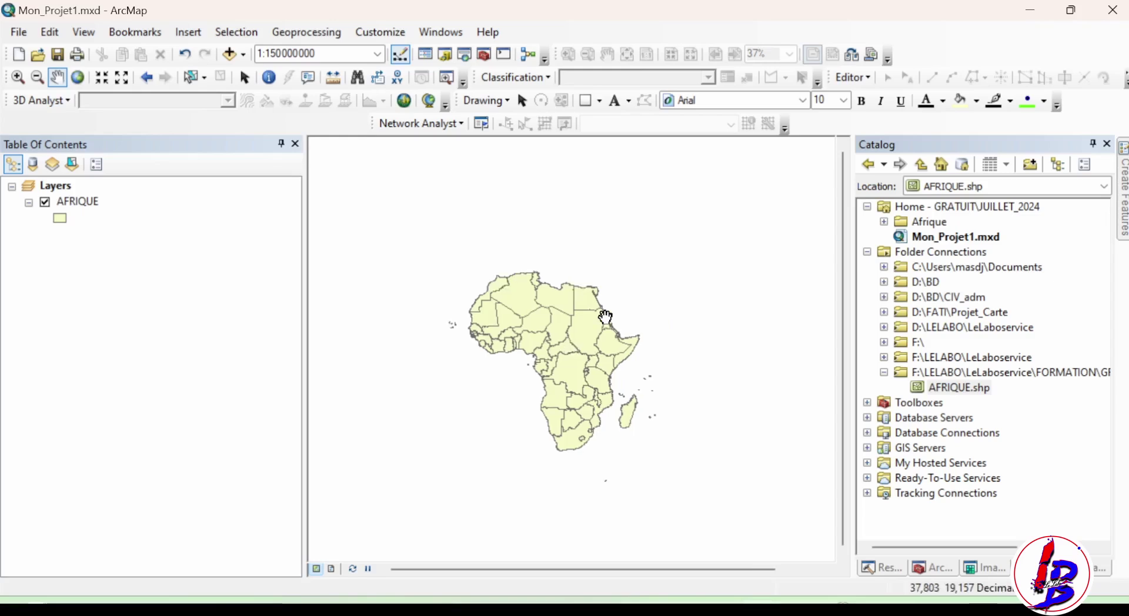
pyautogui.click(594, 412)
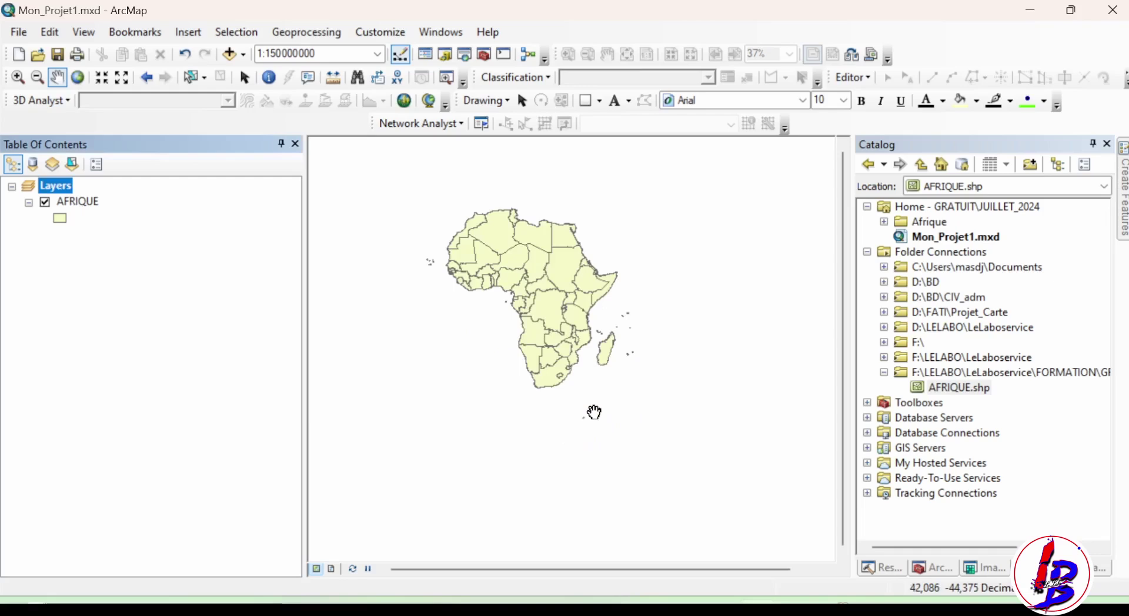
pyautogui.moveTo(531, 335); pyautogui.dragTo(539, 370)
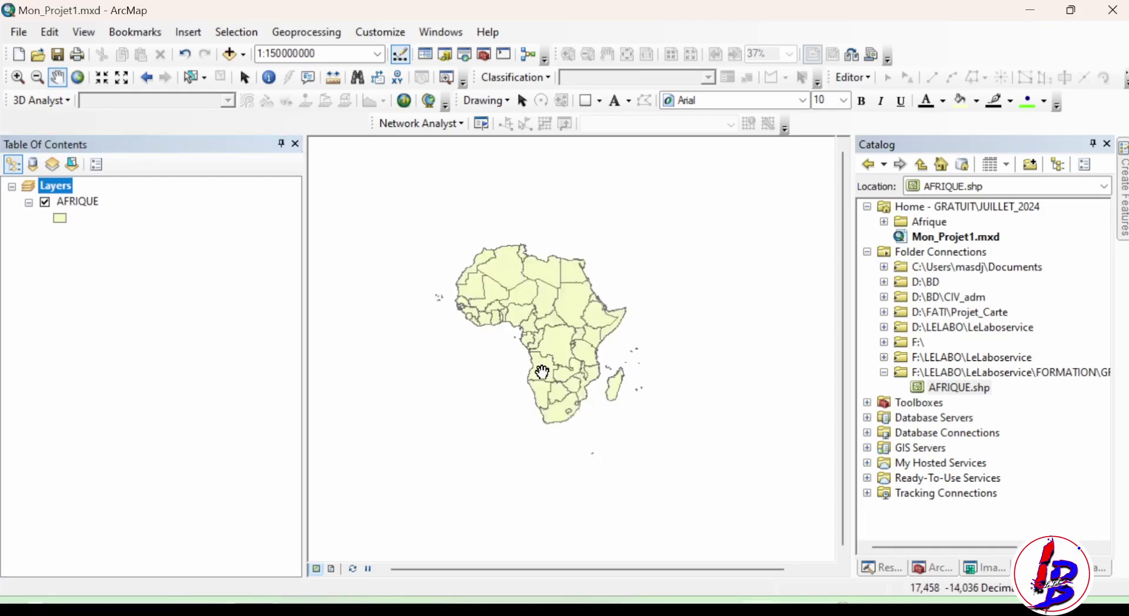
pyautogui.click(58, 79)
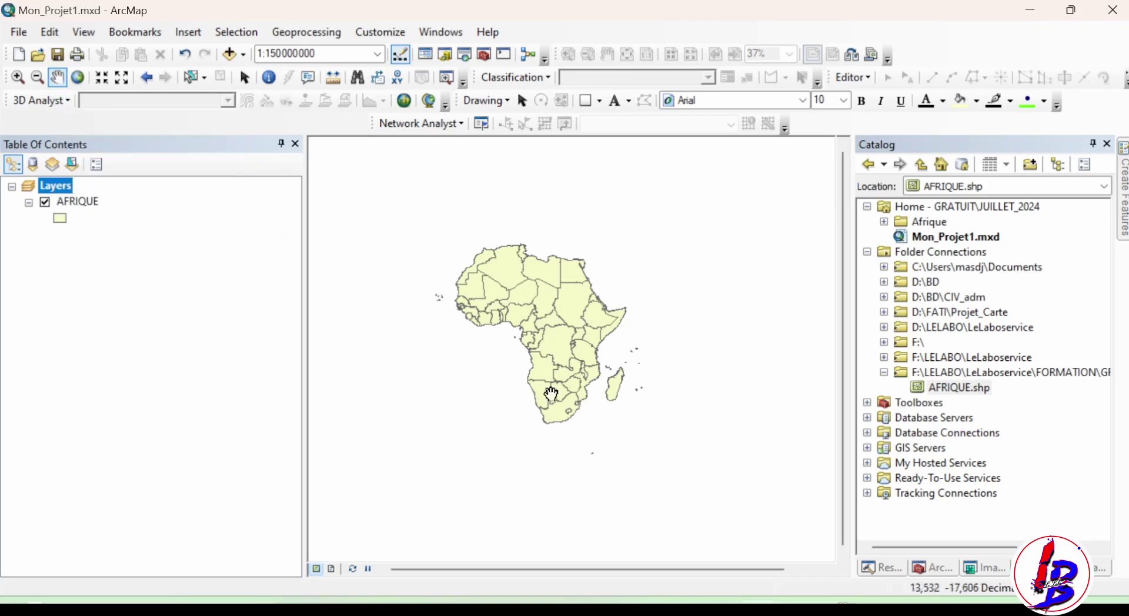
pyautogui.moveTo(594, 386)
pyautogui.mouseDown()
pyautogui.moveTo(545, 389)
pyautogui.moveTo(538, 471)
pyautogui.moveTo(697, 343)
pyautogui.moveTo(659, 383)
pyautogui.moveTo(453, 374)
pyautogui.moveTo(660, 492)
pyautogui.moveTo(579, 389)
pyautogui.mouseUp()
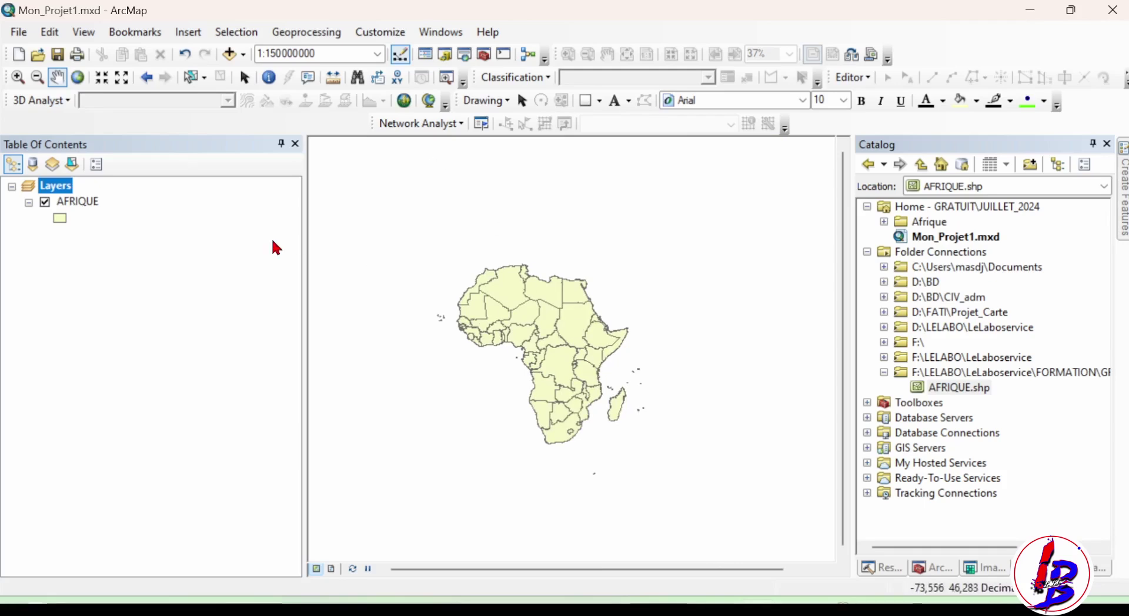
# Enlarge the whole African continent with the Zoom In tool by framing it in a box, reaching a scale of 1:60000000
pyautogui.click(18, 78)
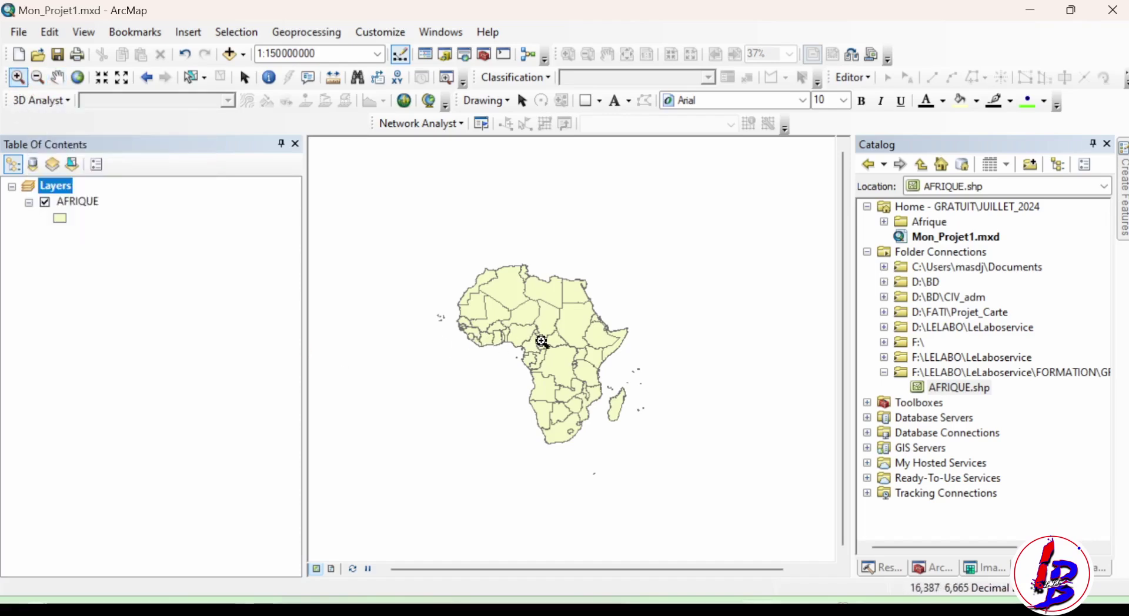
pyautogui.scroll(-2, 537, 329)
pyautogui.scroll(-1, 583, 393)
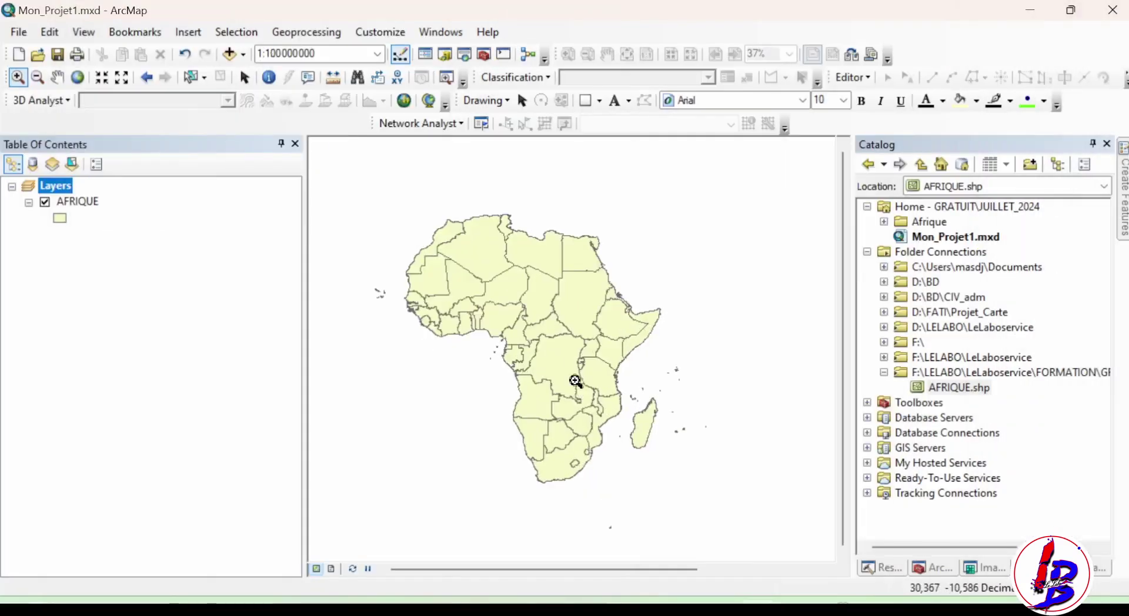
pyautogui.moveTo(348, 181); pyautogui.dragTo(700, 506)
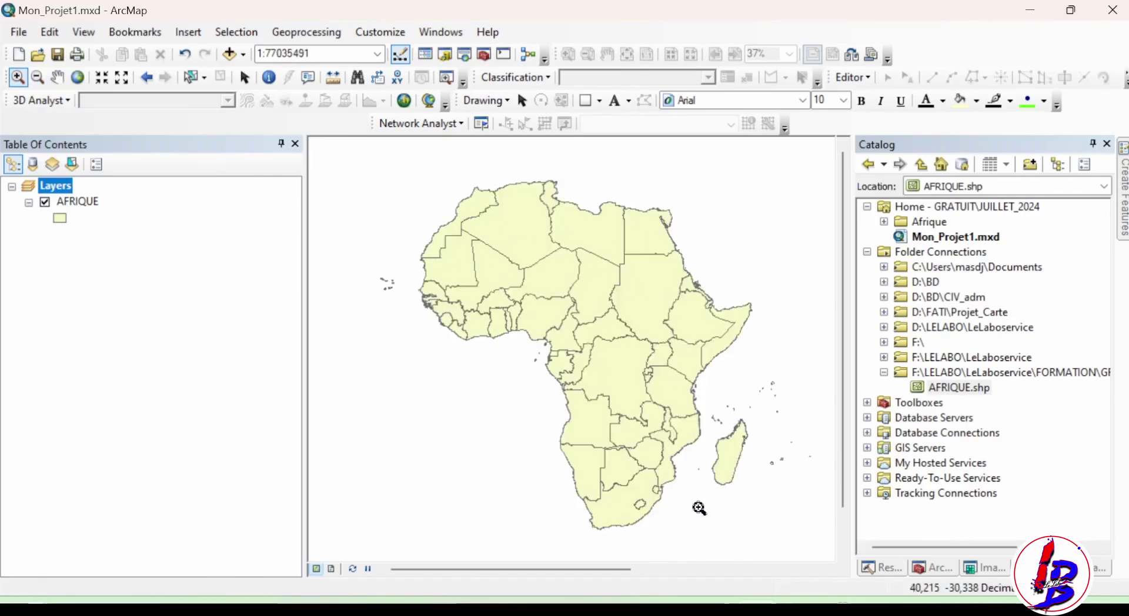
pyautogui.scroll(-1, 600, 329)
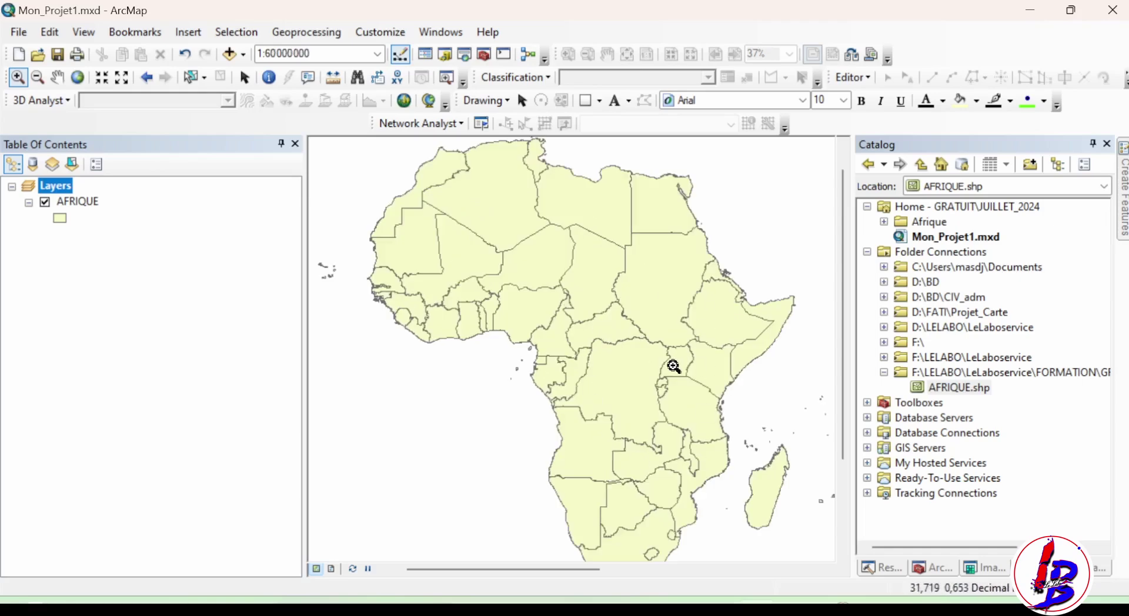
# Zoom in on the Cameroon area with successive zoom boxes, ending at a scale of 1:2000000
pyautogui.moveTo(409, 265); pyautogui.dragTo(660, 403)
pyautogui.moveTo(536, 312); pyautogui.dragTo(663, 403)
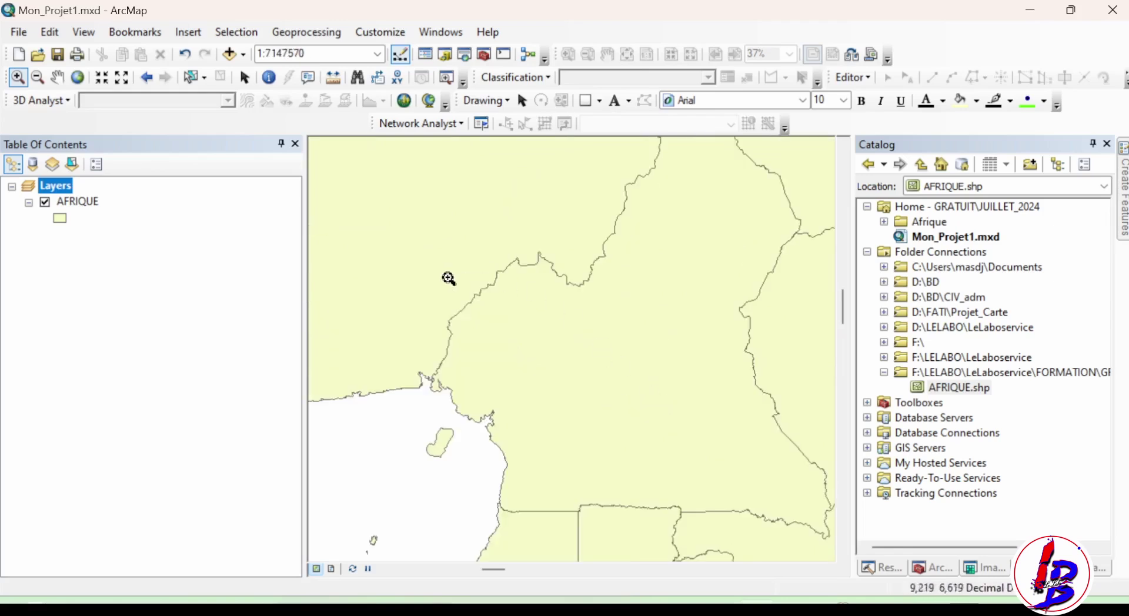
pyautogui.moveTo(447, 278); pyautogui.dragTo(722, 484)
pyautogui.scroll(-1, 687, 462)
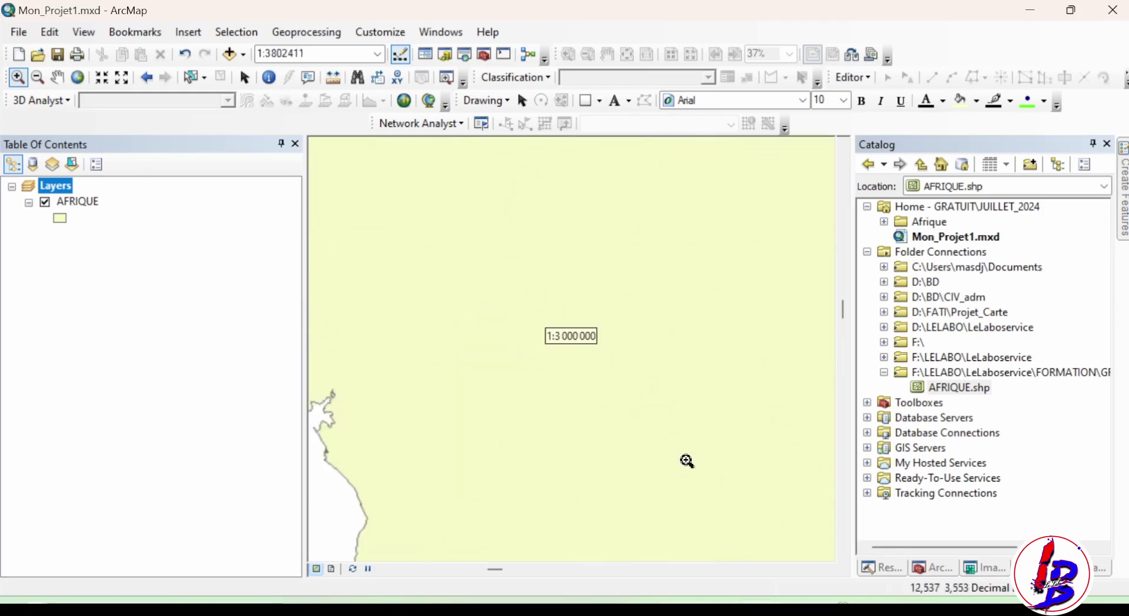
pyautogui.scroll(1, 434, 247)
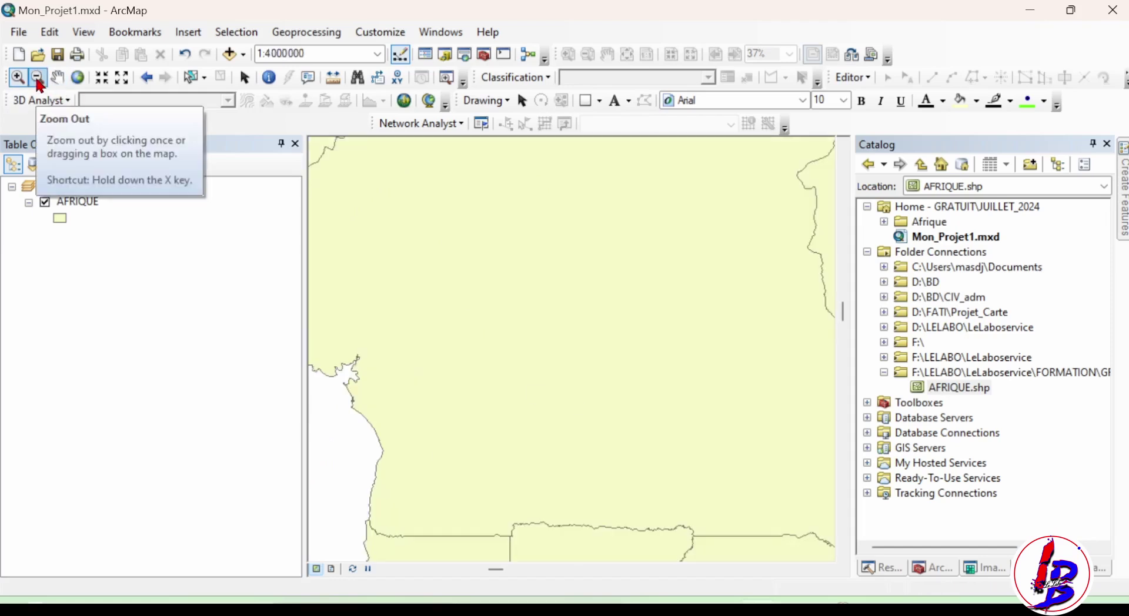
pyautogui.click(515, 383)
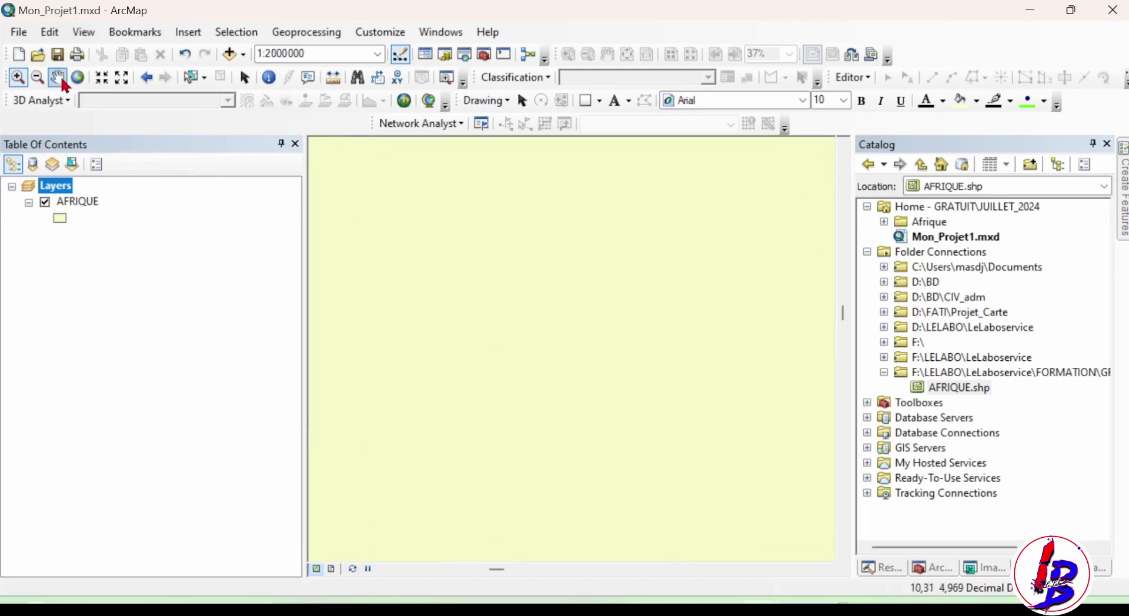
# Zoom back out with the Zoom Out tool until the African continent fits at a scale of 1:138765897
pyautogui.click(42, 80)
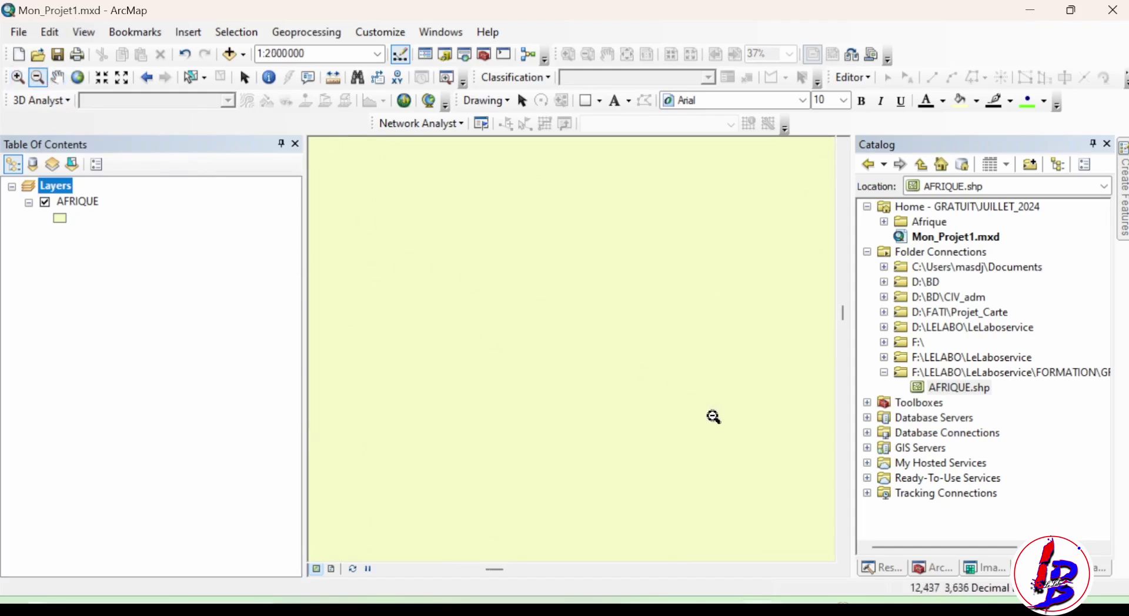
pyautogui.click(714, 416)
pyautogui.click(747, 454)
pyautogui.click(787, 488)
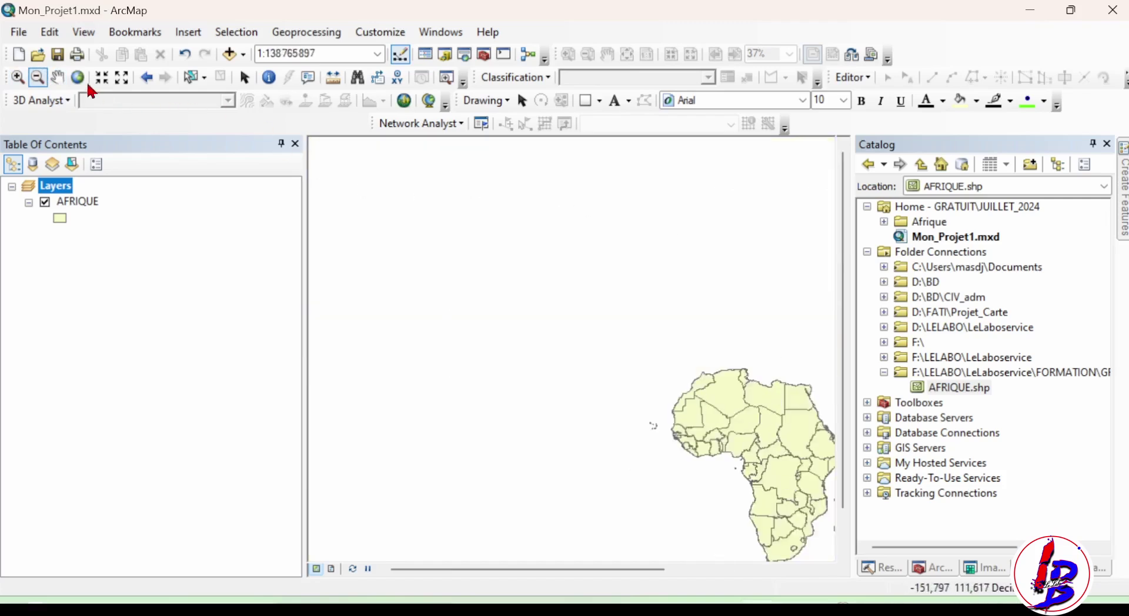
# Pan the African continent from the corner back to the middle of the data view
pyautogui.click(57, 77)
pyautogui.moveTo(760, 443); pyautogui.dragTo(609, 363)
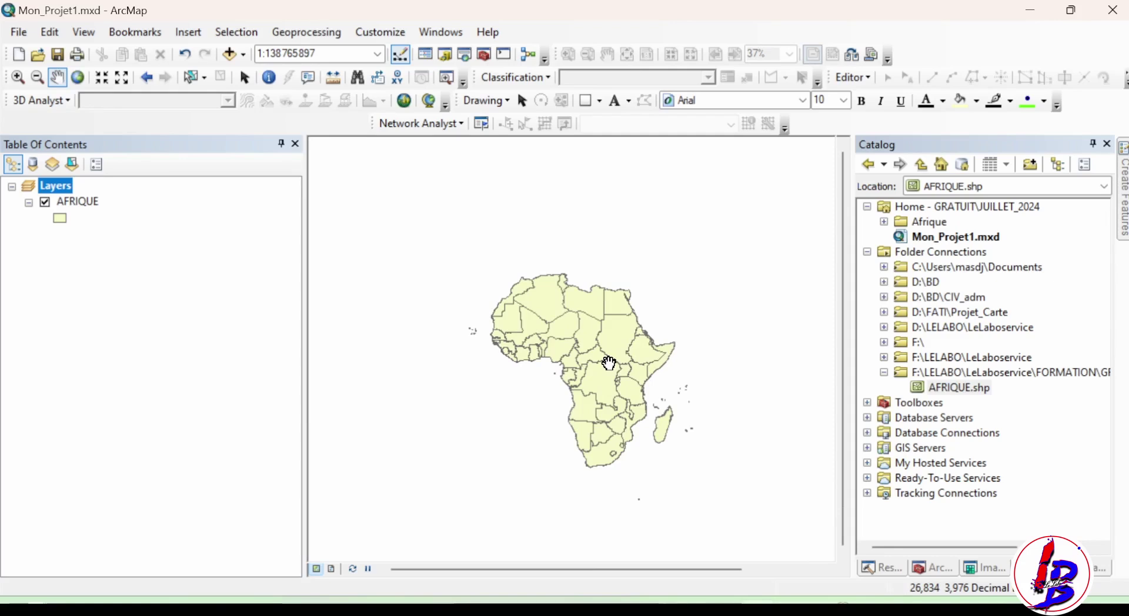
pyautogui.moveTo(609, 363); pyautogui.dragTo(647, 372)
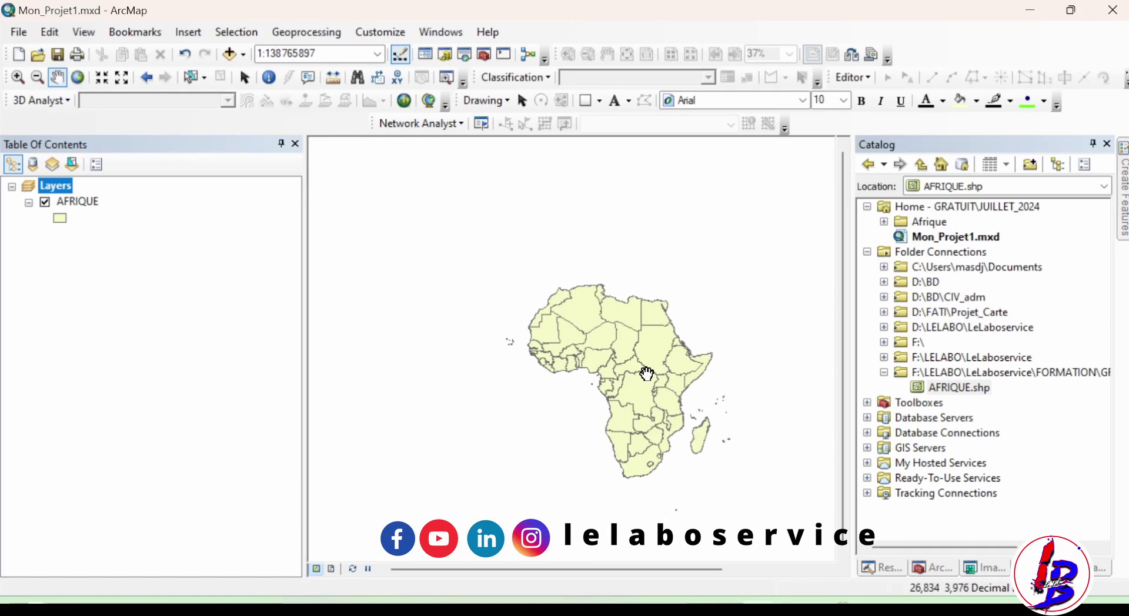
# Select DR Congo, replace it with the Central African Republic, and finally box-select the countries around DR Congo and Angola
pyautogui.click(18, 77)
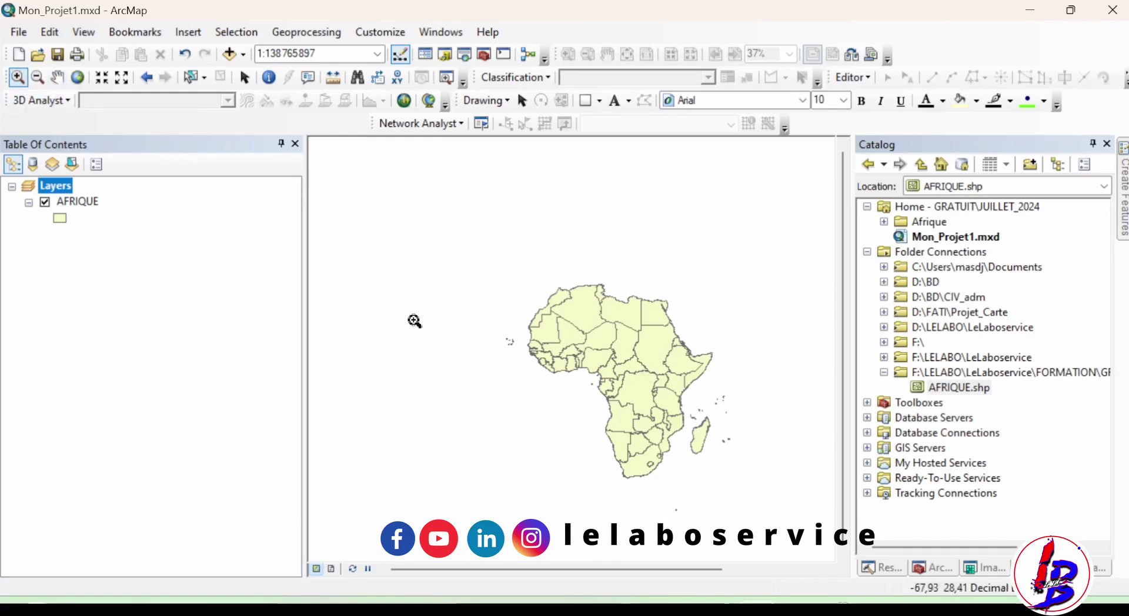
pyautogui.moveTo(587, 352); pyautogui.dragTo(648, 430)
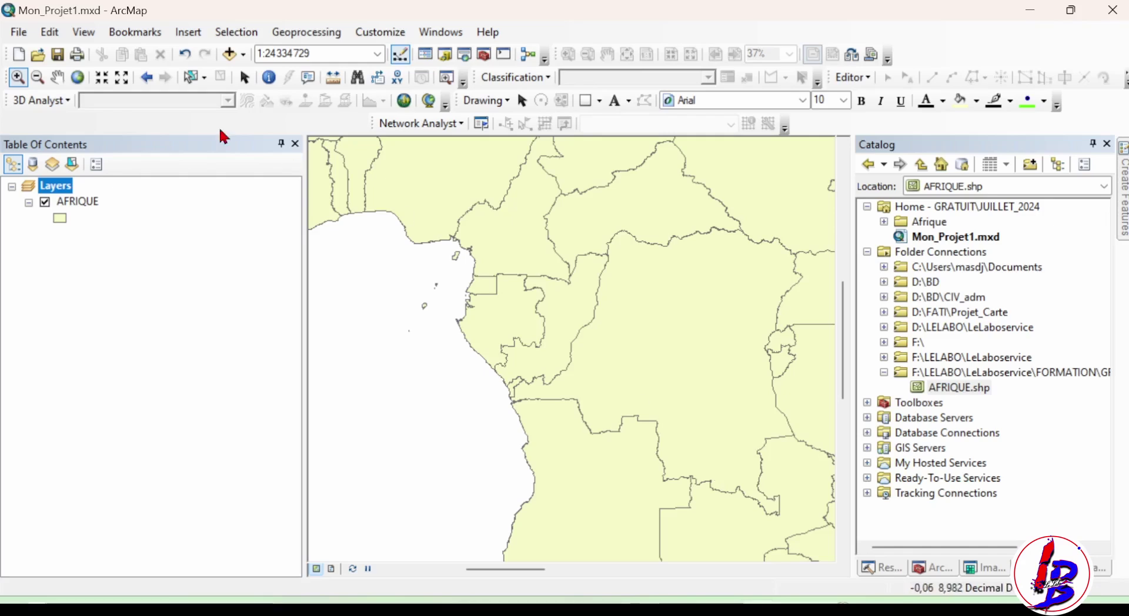
pyautogui.click(191, 84)
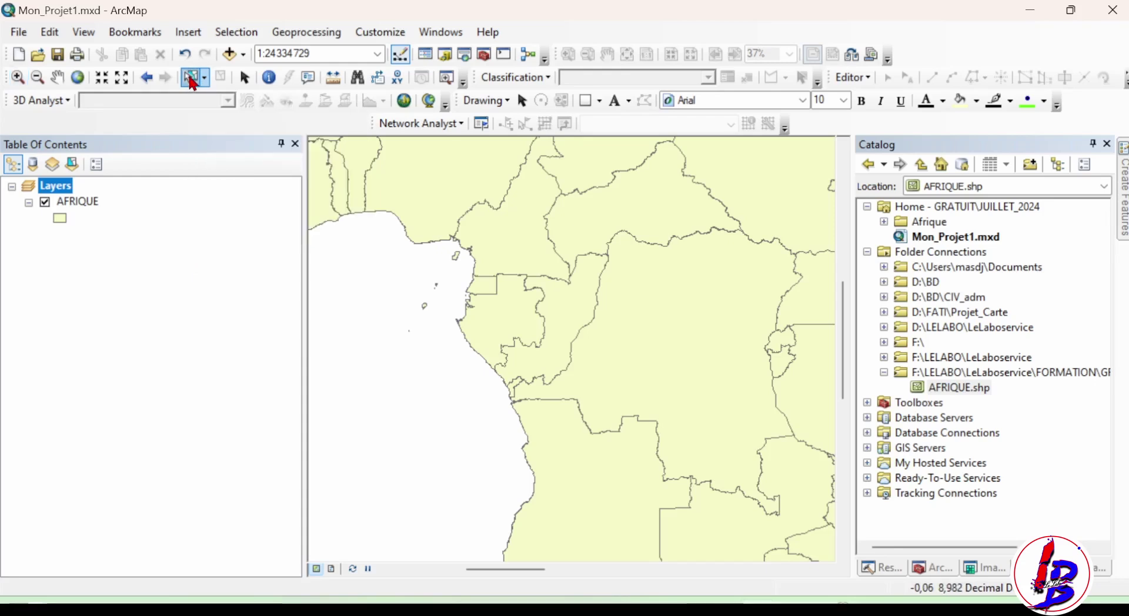
pyautogui.click(712, 331)
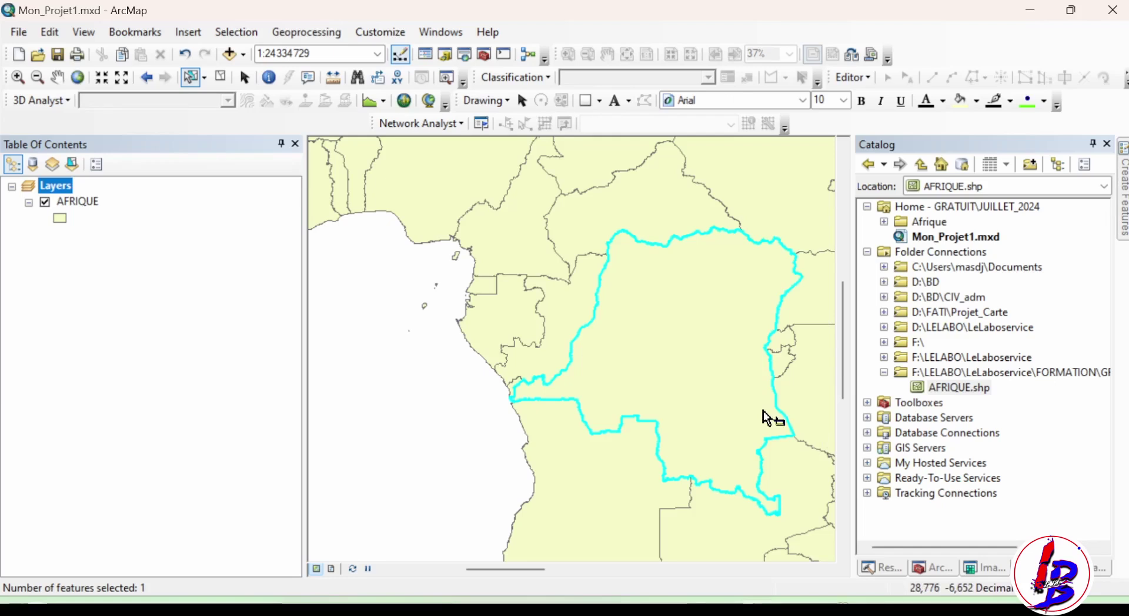
pyautogui.click(597, 229)
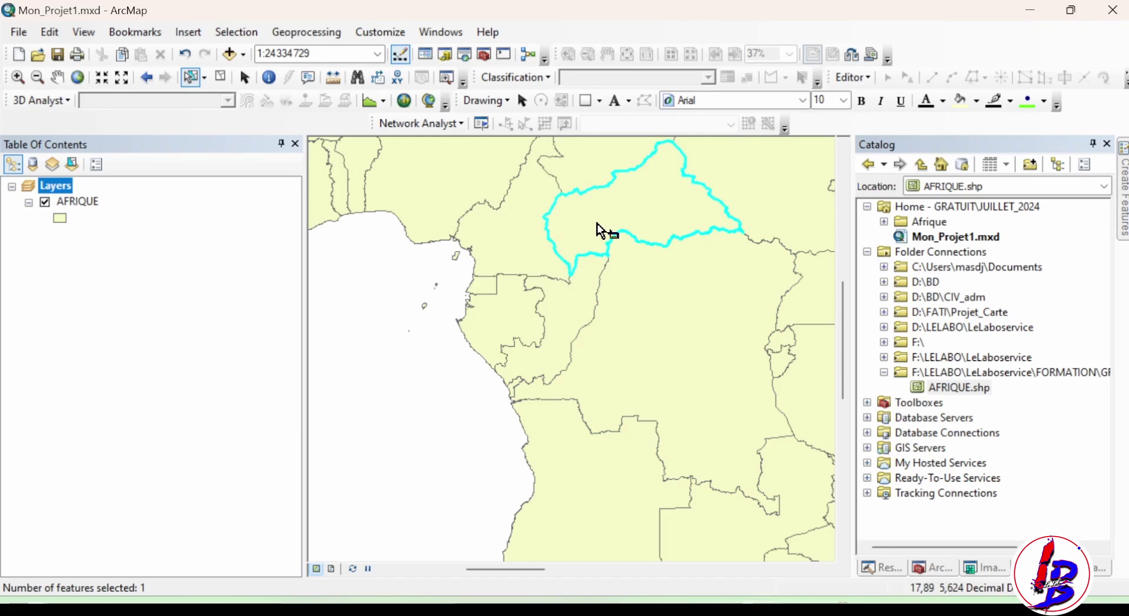
pyautogui.moveTo(777, 495); pyautogui.dragTo(565, 333)
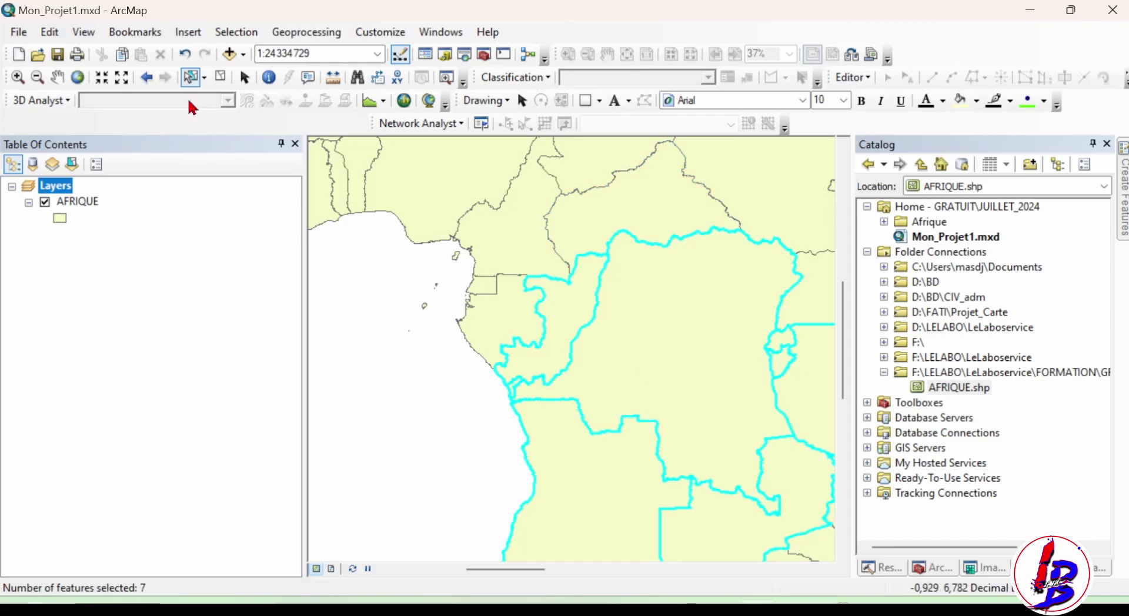
# Zoom out to a scale of 1:40000000 and clear the selection of the central African countries
pyautogui.click(38, 77)
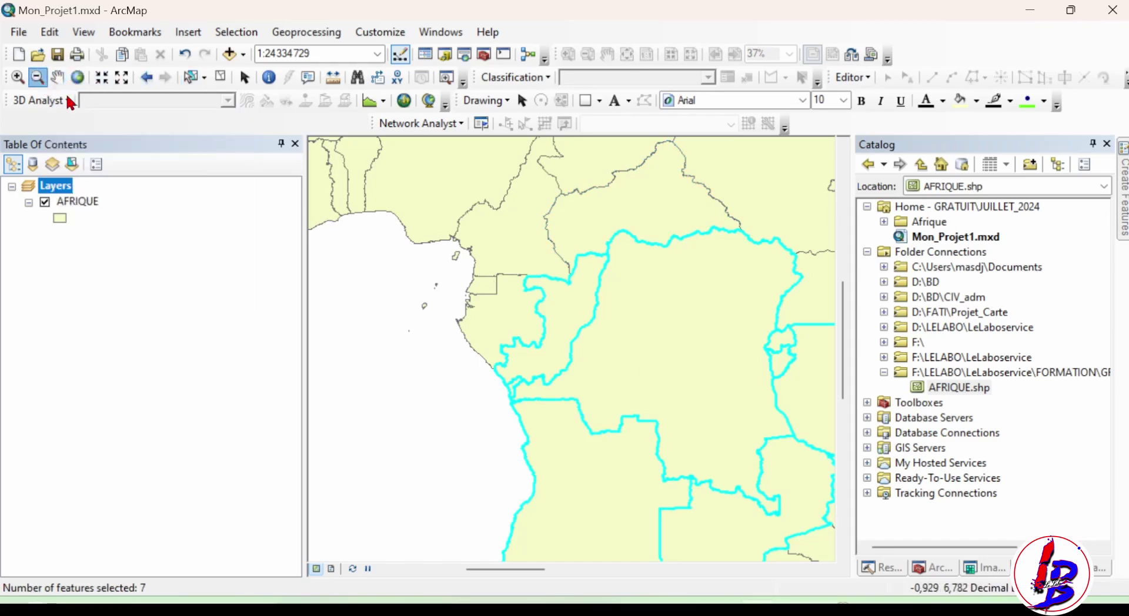
pyautogui.click(664, 352)
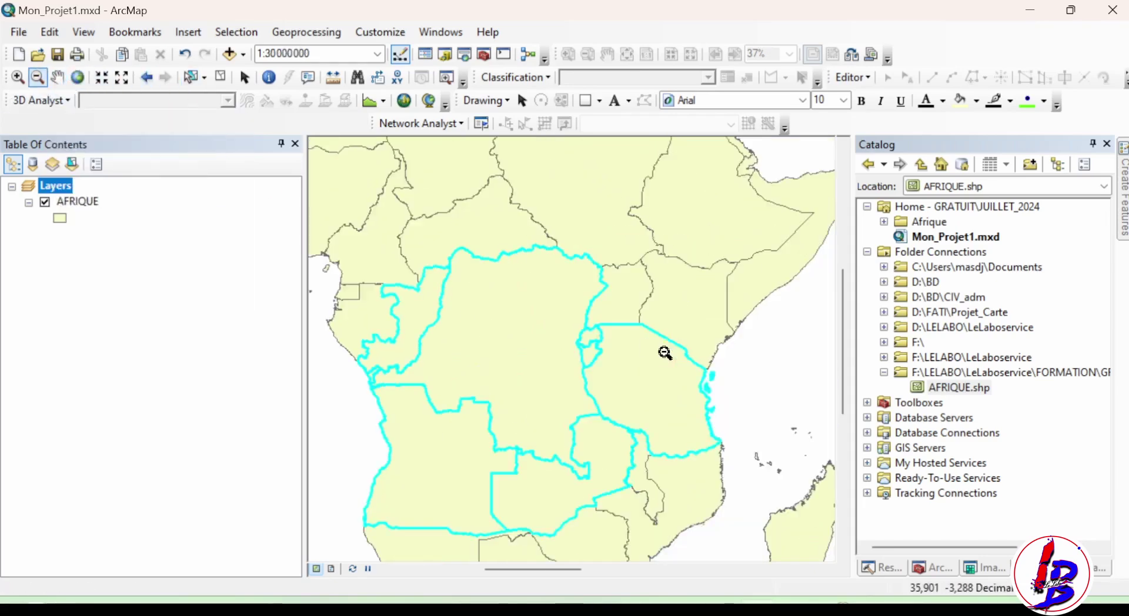
pyautogui.click(604, 338)
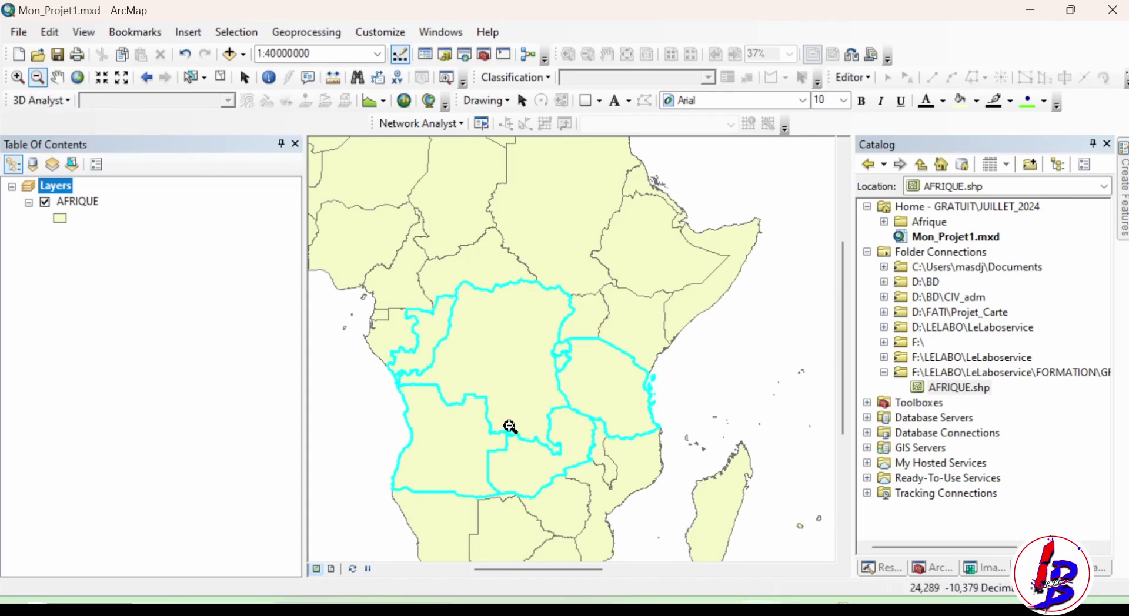
pyautogui.click(225, 86)
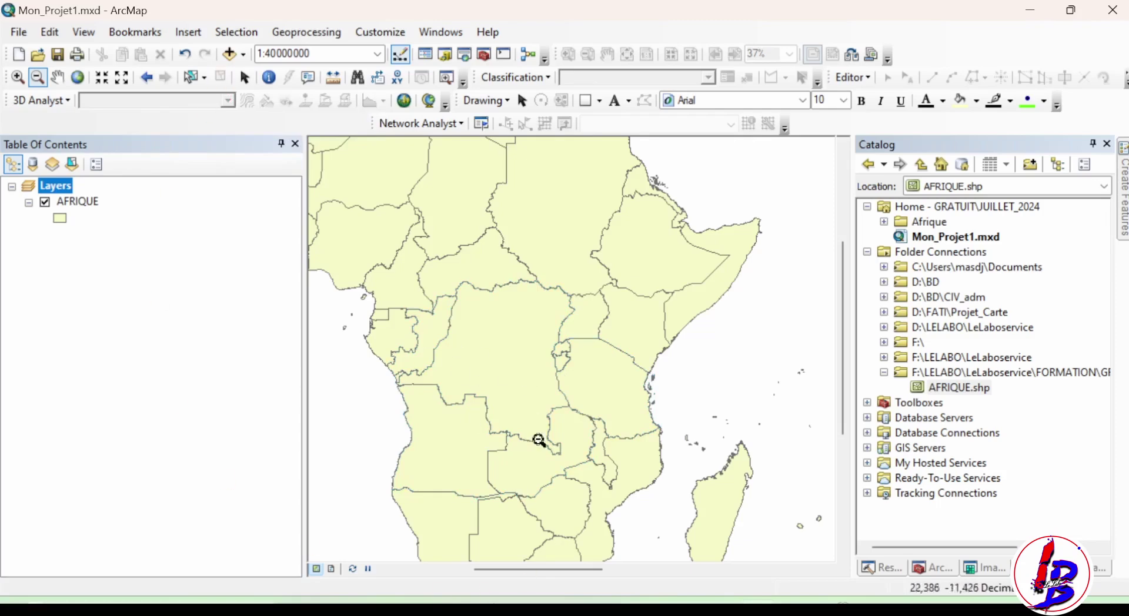
pyautogui.click(56, 81)
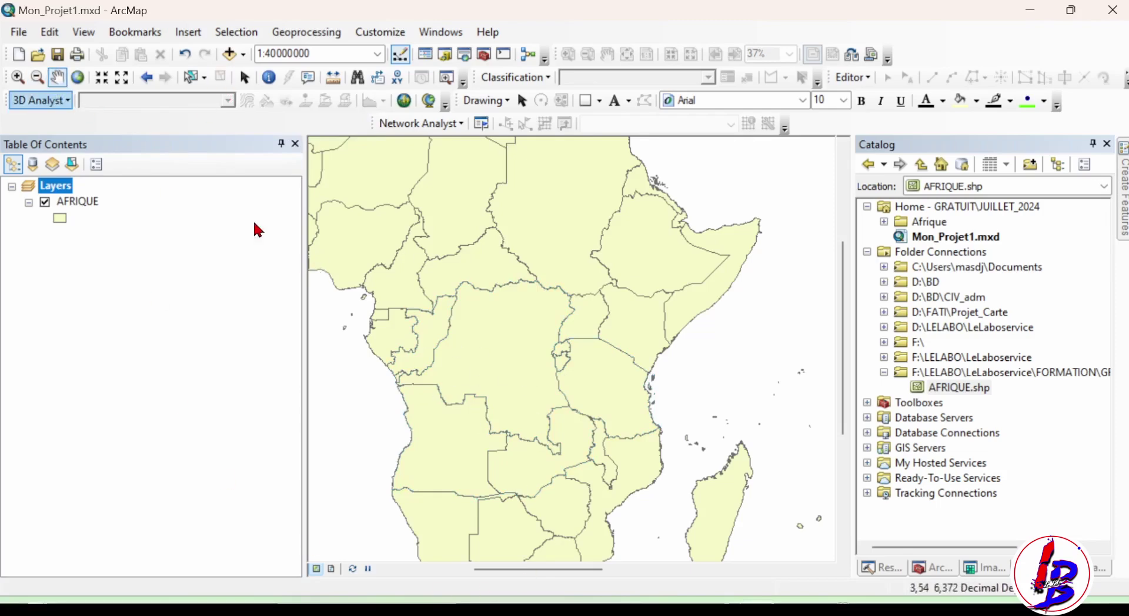
pyautogui.moveTo(464, 320); pyautogui.dragTo(493, 347)
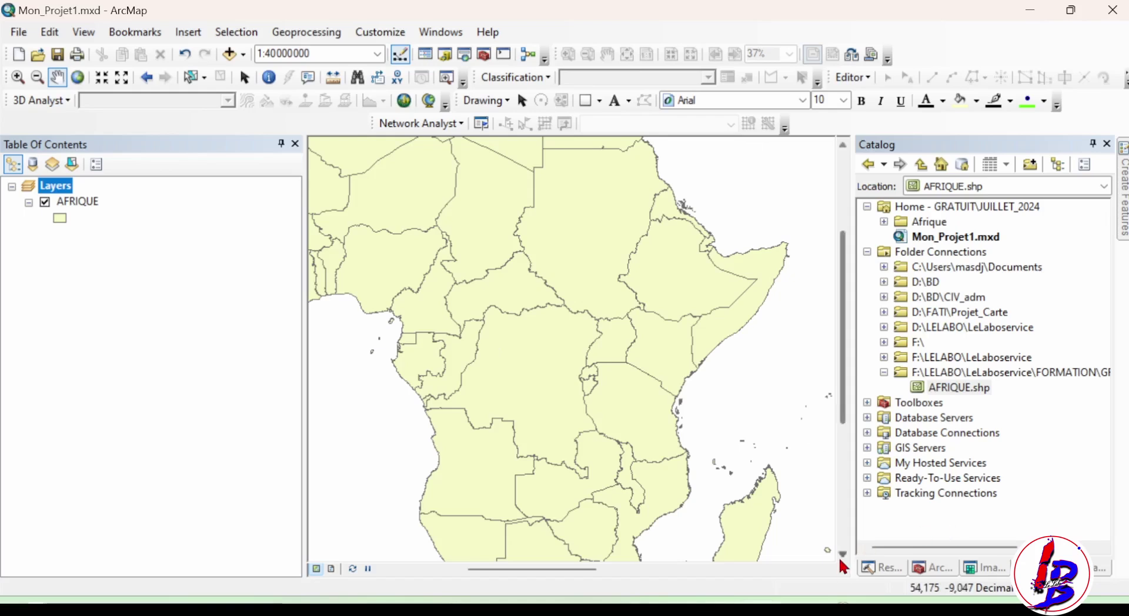
# Switch to the Google Meet call to check the participants' messages, and return to ArcMap
pyautogui.moveTo(835, 615)
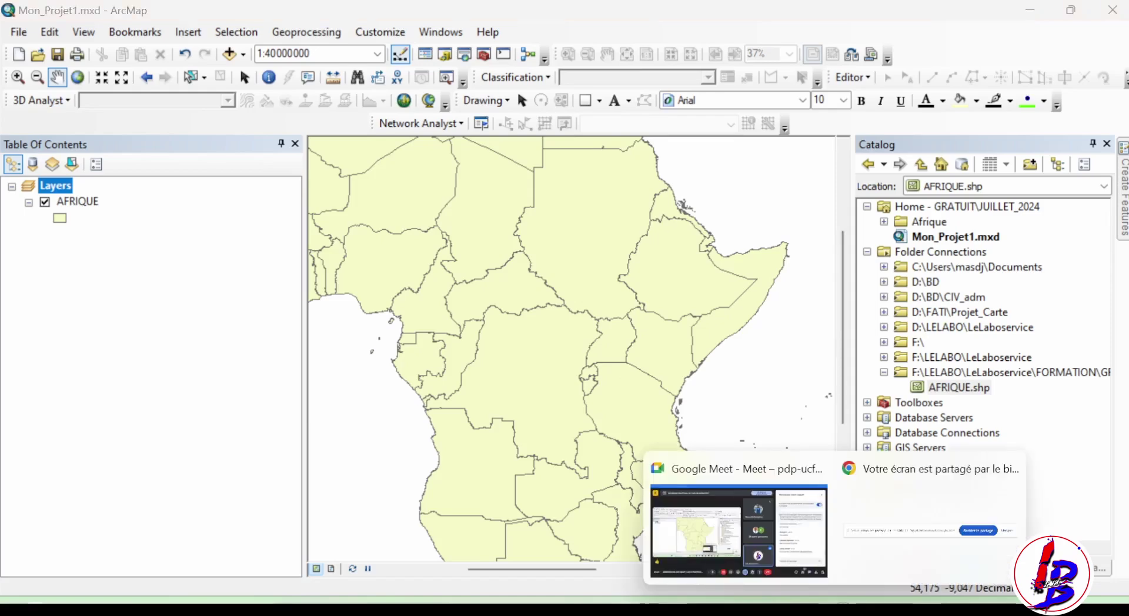
pyautogui.click(800, 557)
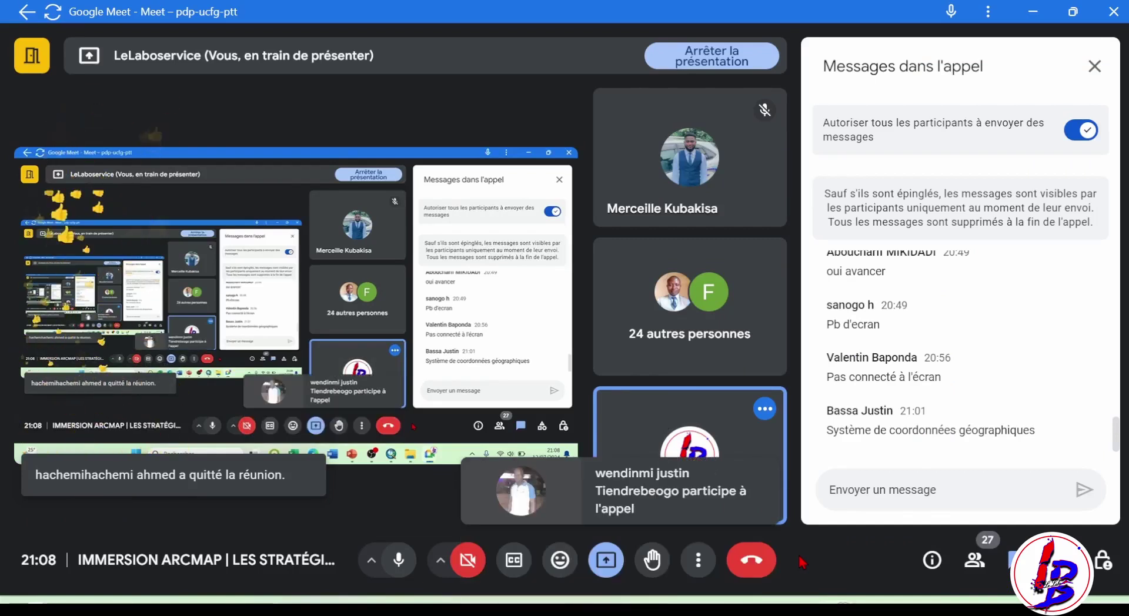
pyautogui.moveTo(796, 611)
pyautogui.click(757, 612)
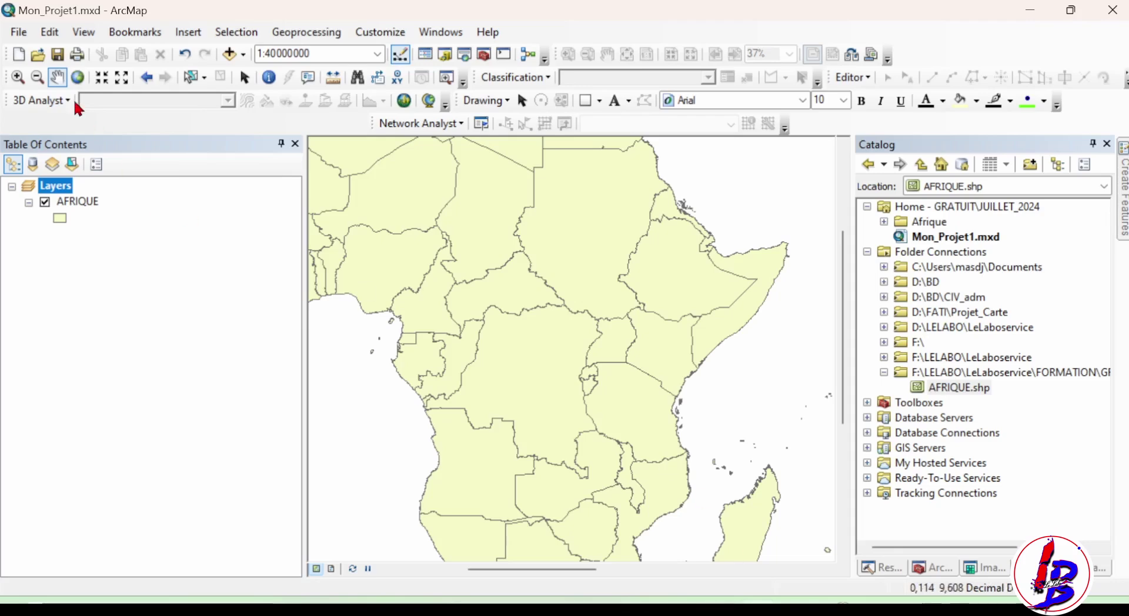
# Zoom the Africa map out to a scale of 1:50000000 with the Zoom Out tool
pyautogui.click(37, 77)
pyautogui.click(494, 357)
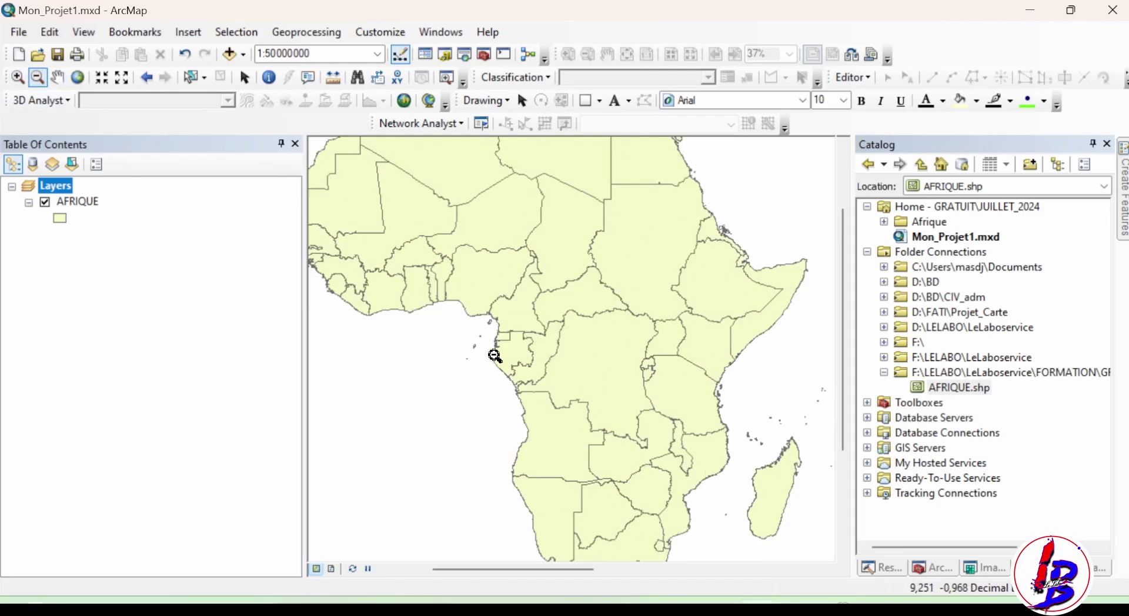
# Zoom the Africa map out to a scale of 1:60000000 and pan it slightly down
pyautogui.click(517, 357)
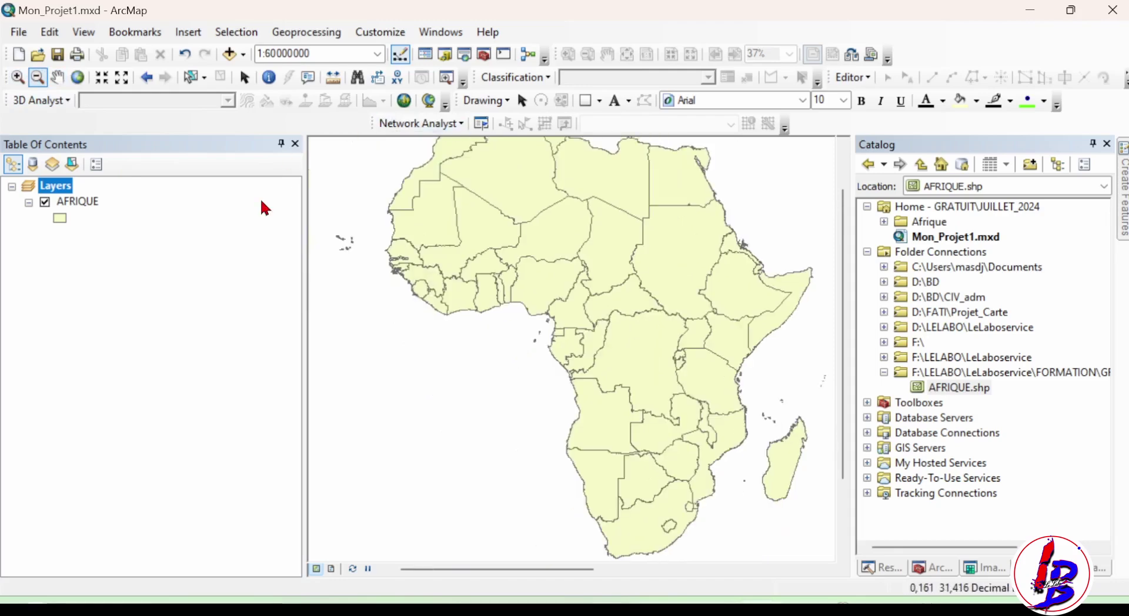
pyautogui.click(57, 77)
pyautogui.moveTo(593, 318); pyautogui.dragTo(587, 341)
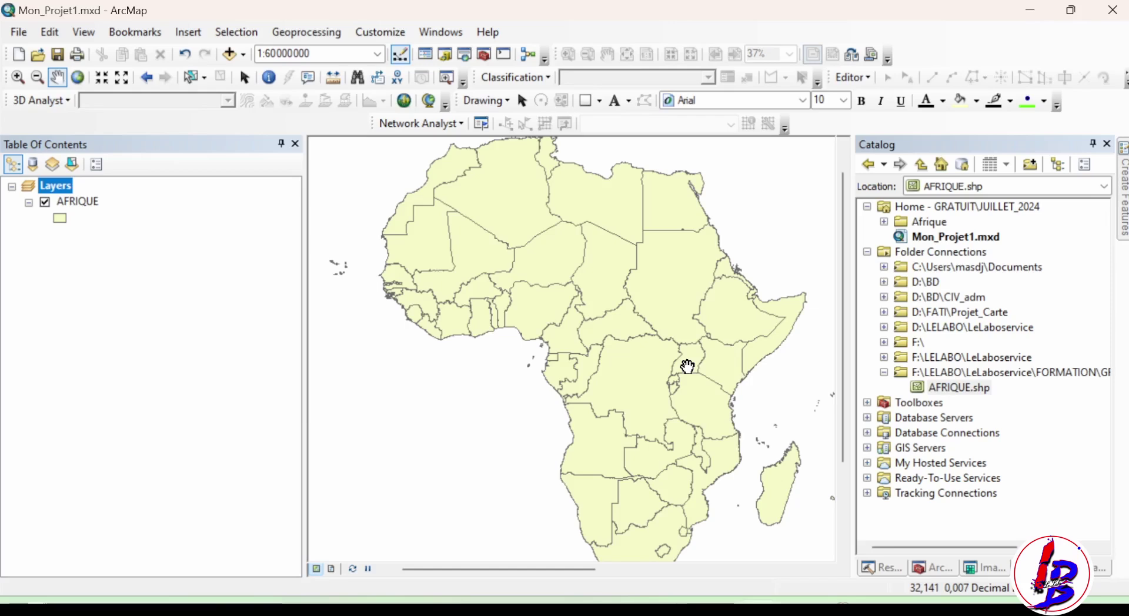
# Open the AFRIQUE layer's attribute table, examine its country and capital fields, and close it
pyautogui.click(81, 203)
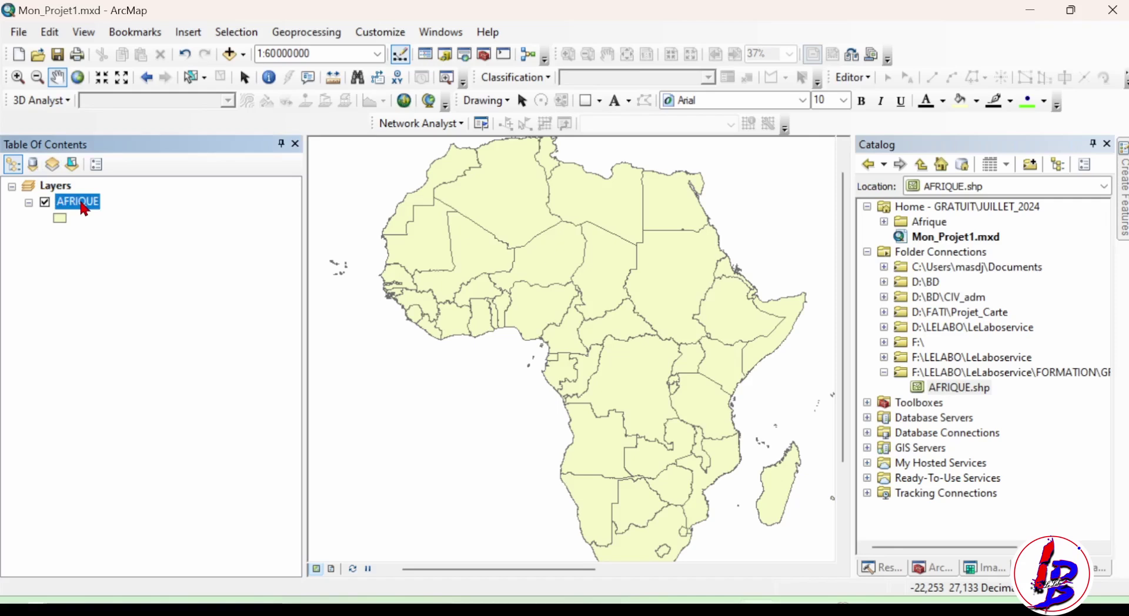
pyautogui.rightClick(84, 209)
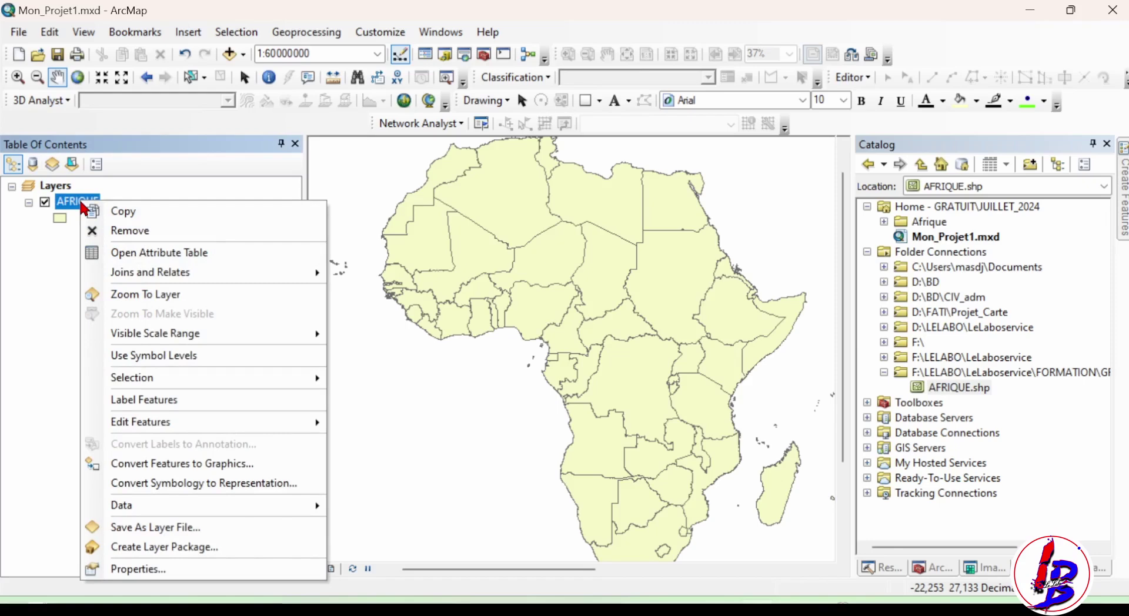
pyautogui.click(166, 258)
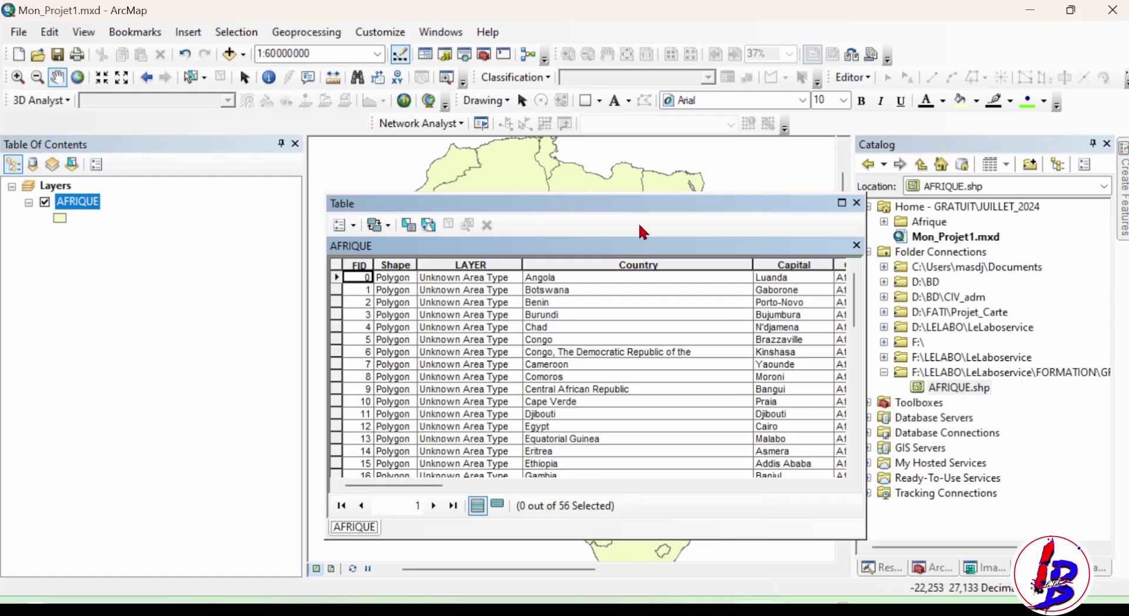
pyautogui.moveTo(636, 207); pyautogui.dragTo(435, 204)
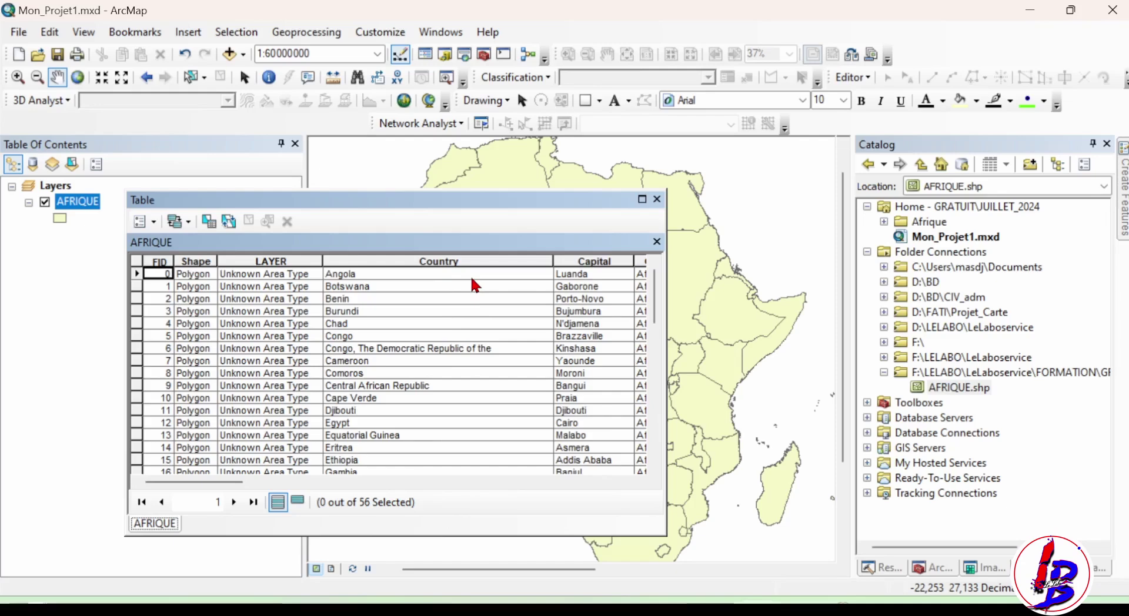
pyautogui.click(658, 200)
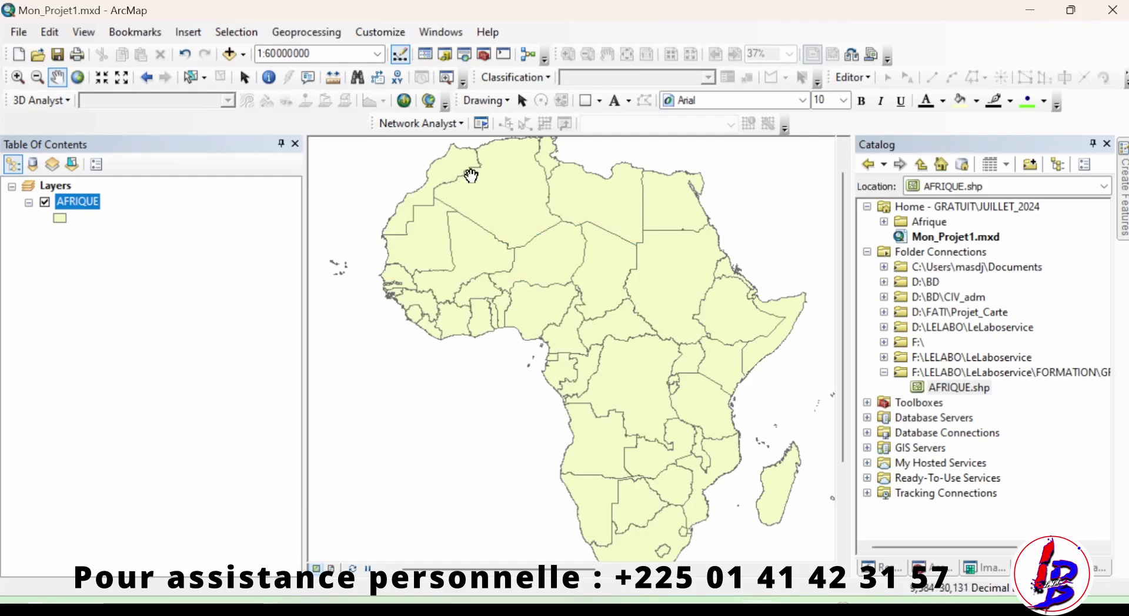
# In the AFRIQUE layer properties, set the symbology to unique values of the Country field and add all values
pyautogui.click(76, 204)
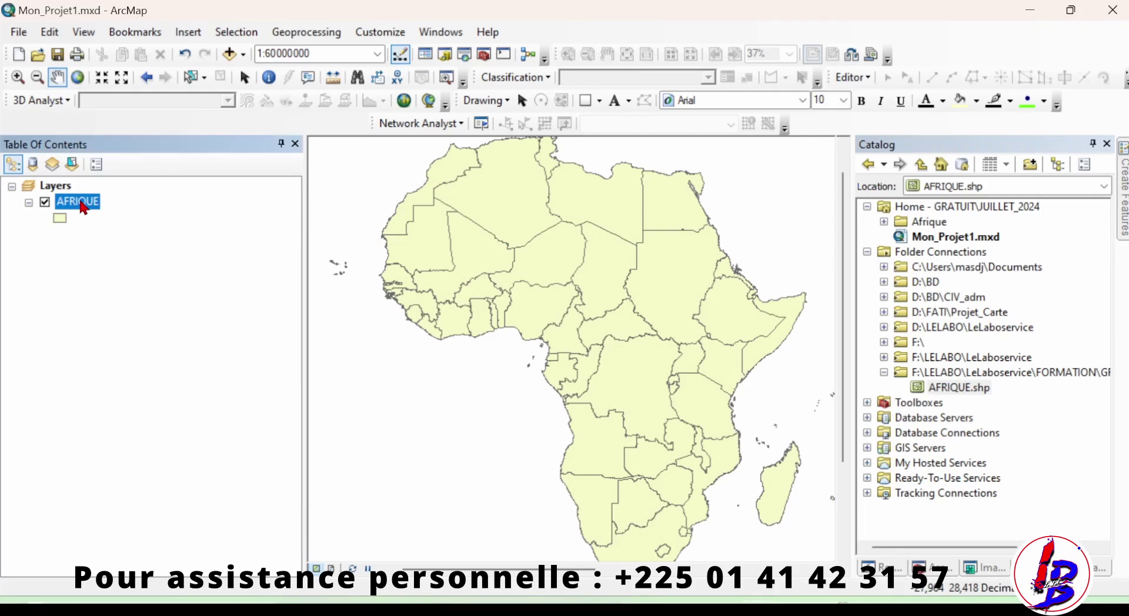
pyautogui.rightClick(83, 207)
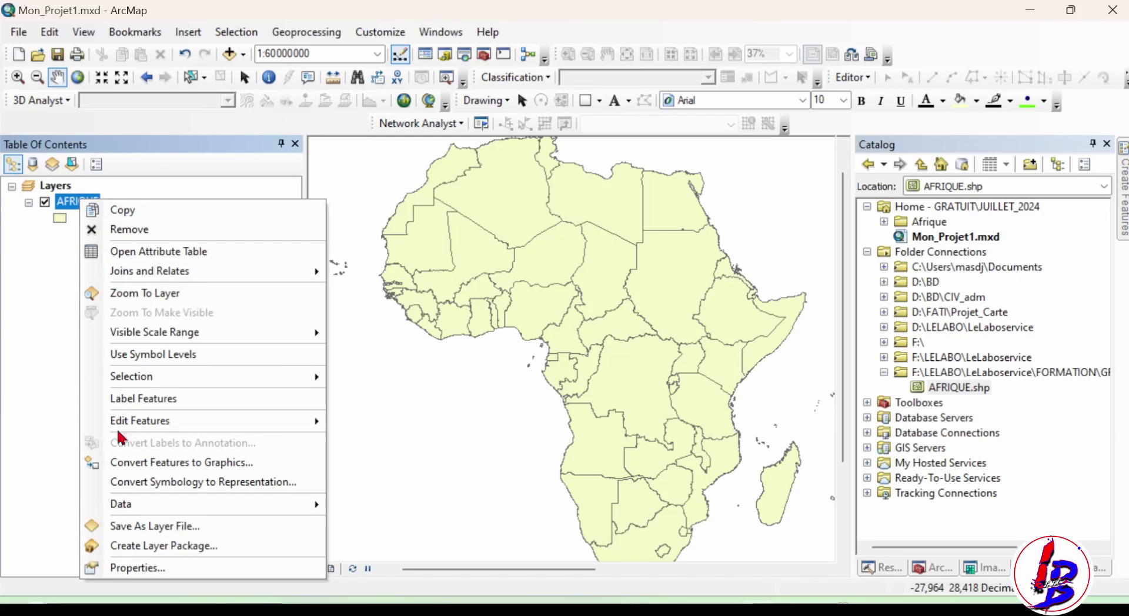
pyautogui.click(168, 579)
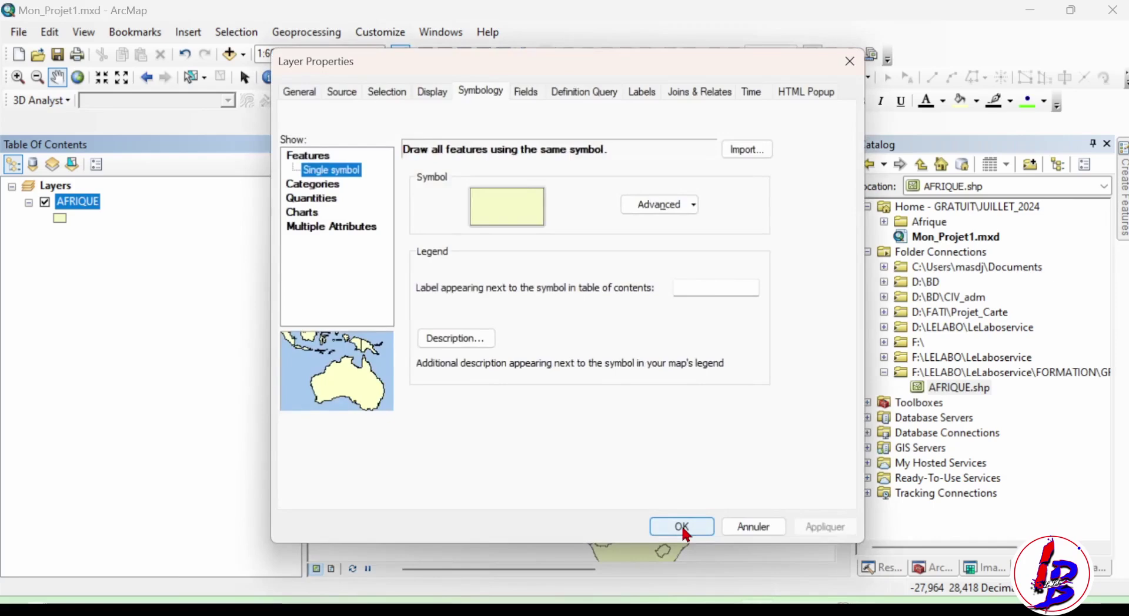
pyautogui.moveTo(517, 61); pyautogui.dragTo(560, 84)
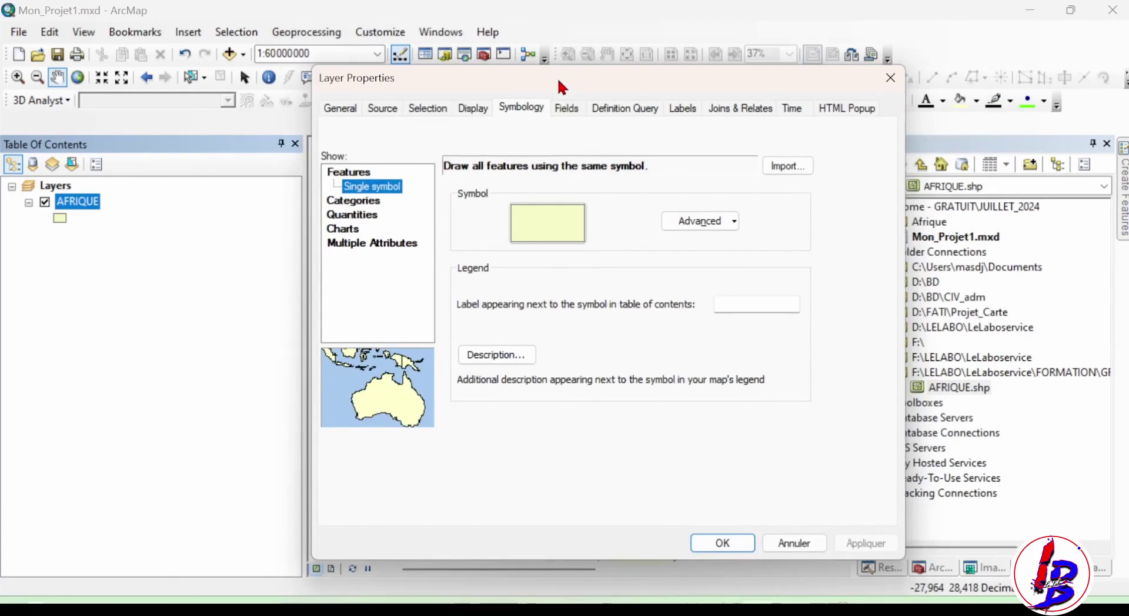
pyautogui.click(516, 112)
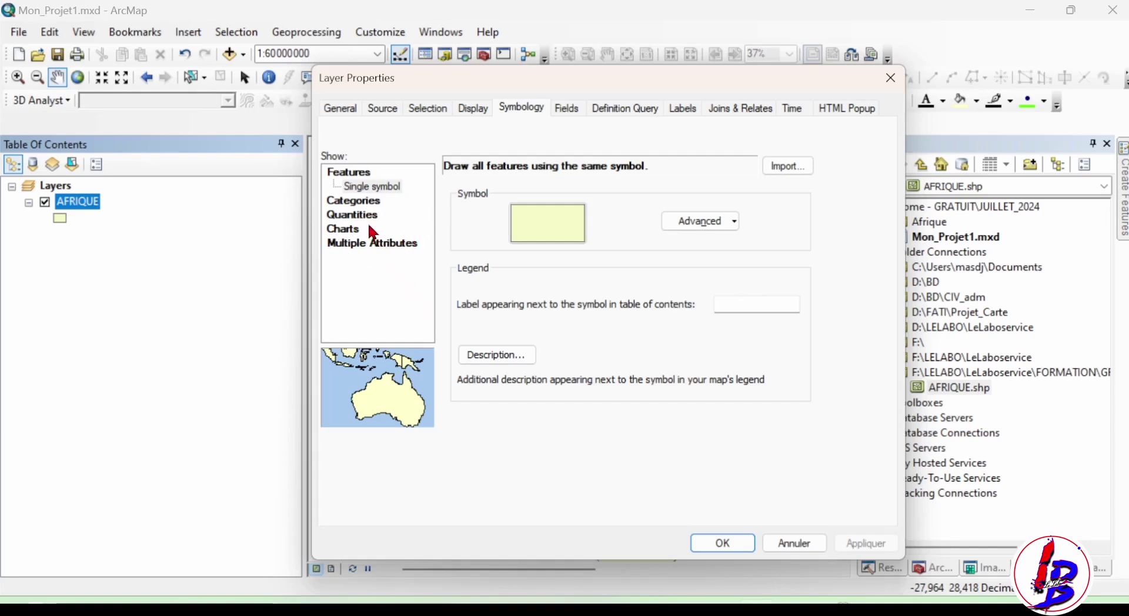
pyautogui.click(356, 206)
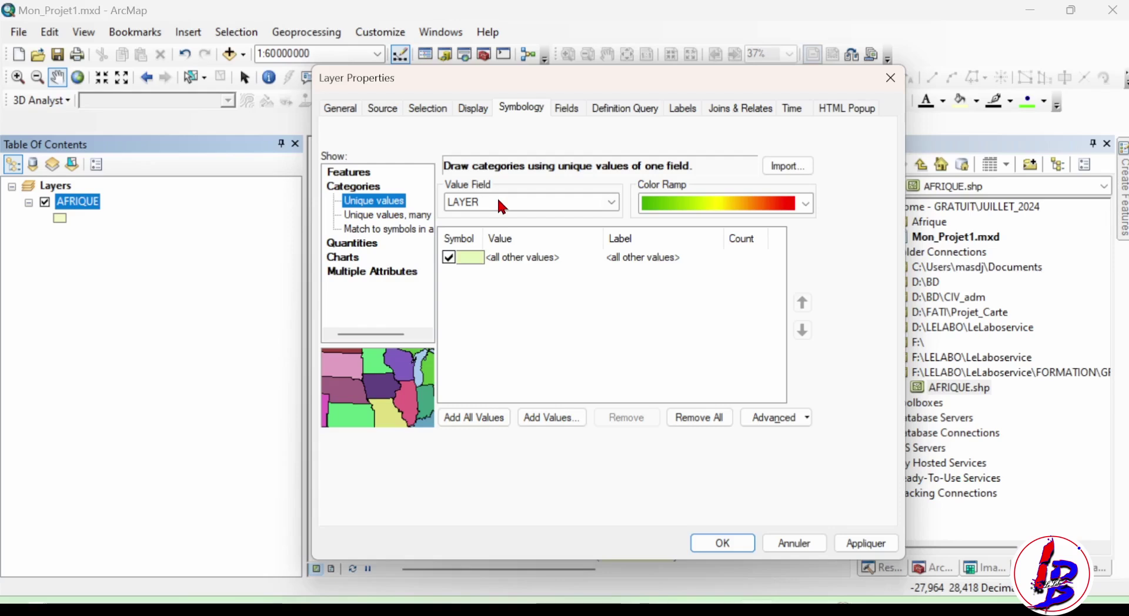
pyautogui.click(613, 205)
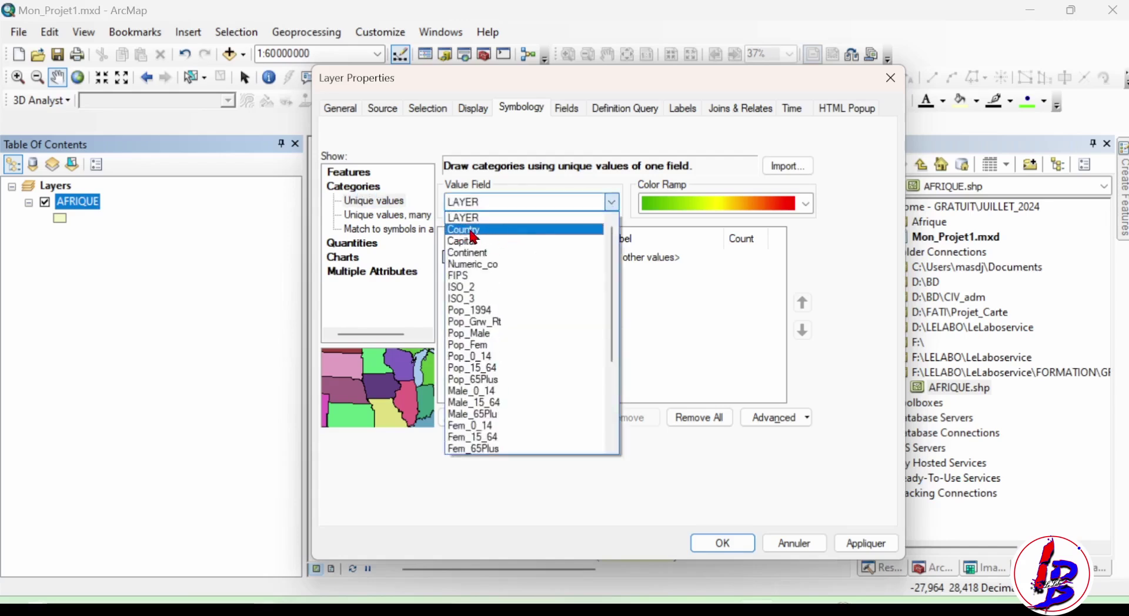
pyautogui.click(473, 231)
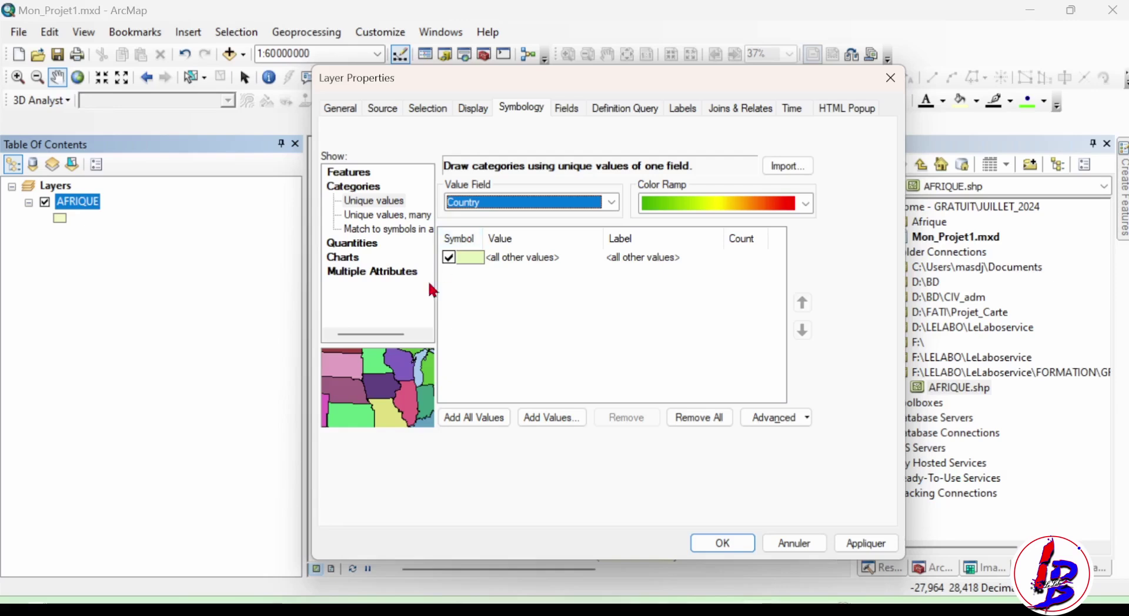
pyautogui.click(473, 423)
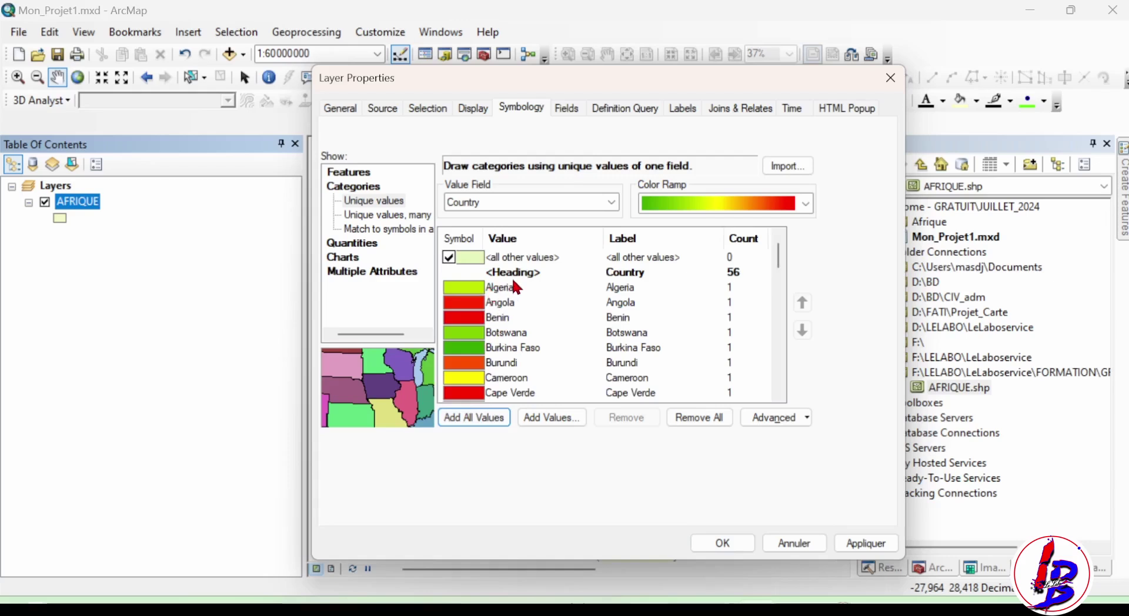
pyautogui.scroll(-3, 494, 362)
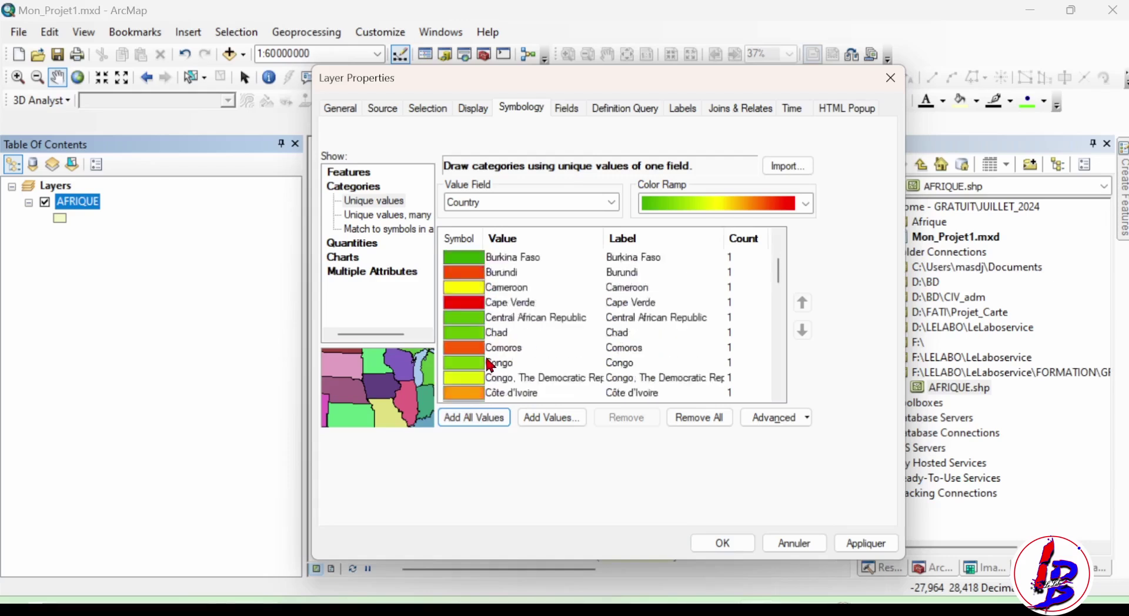
pyautogui.scroll(-11, 491, 365)
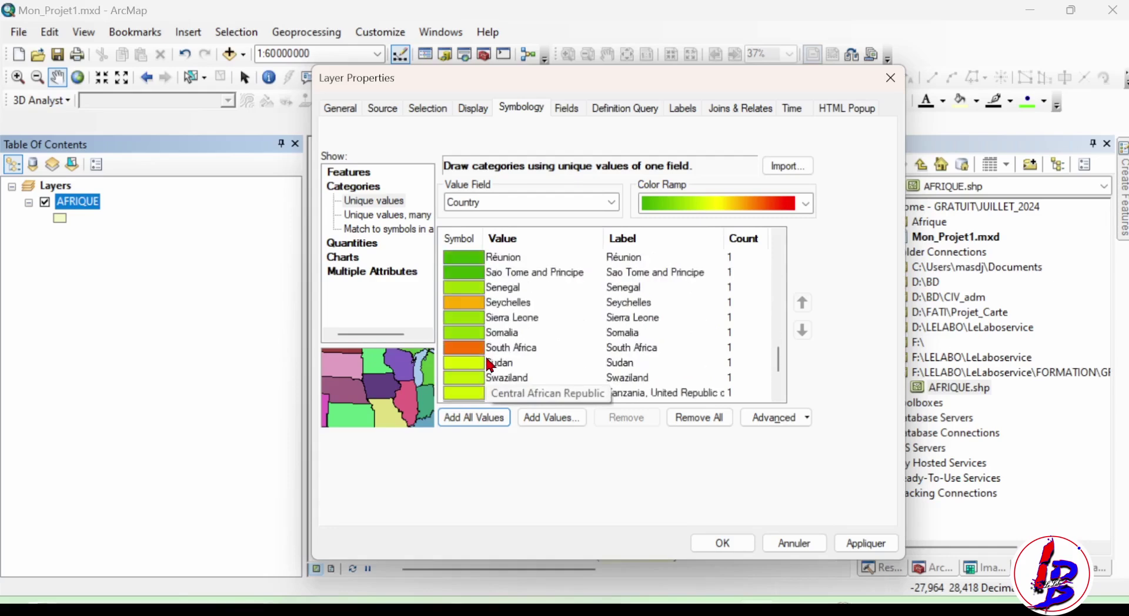
pyautogui.scroll(-2, 491, 365)
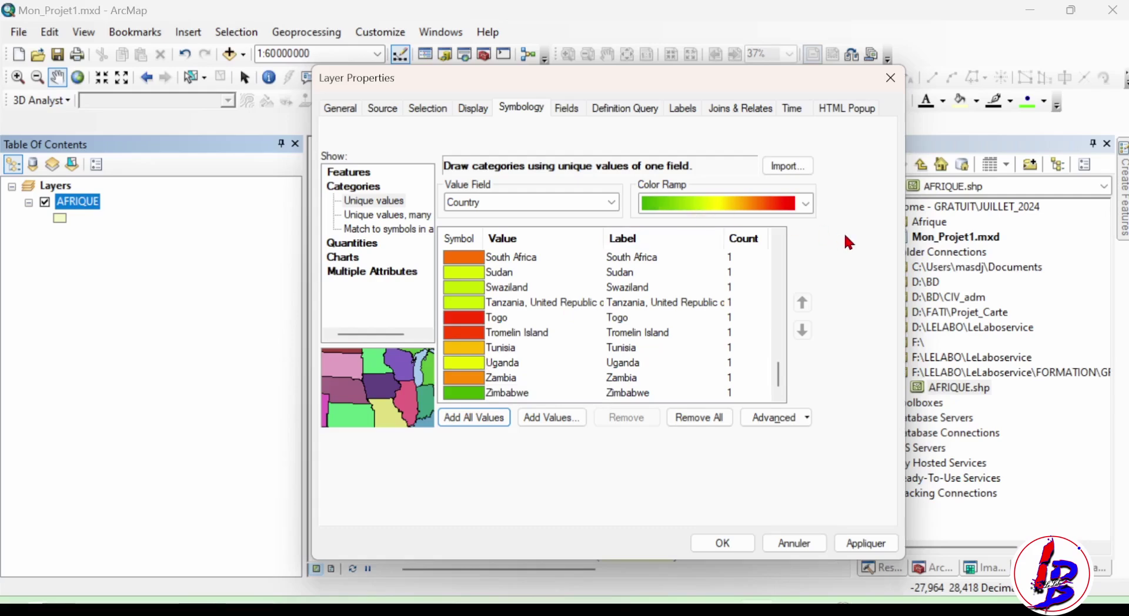
# Change the colour ramp of the country categories to a multicoloured pastel ramp
pyautogui.click(806, 205)
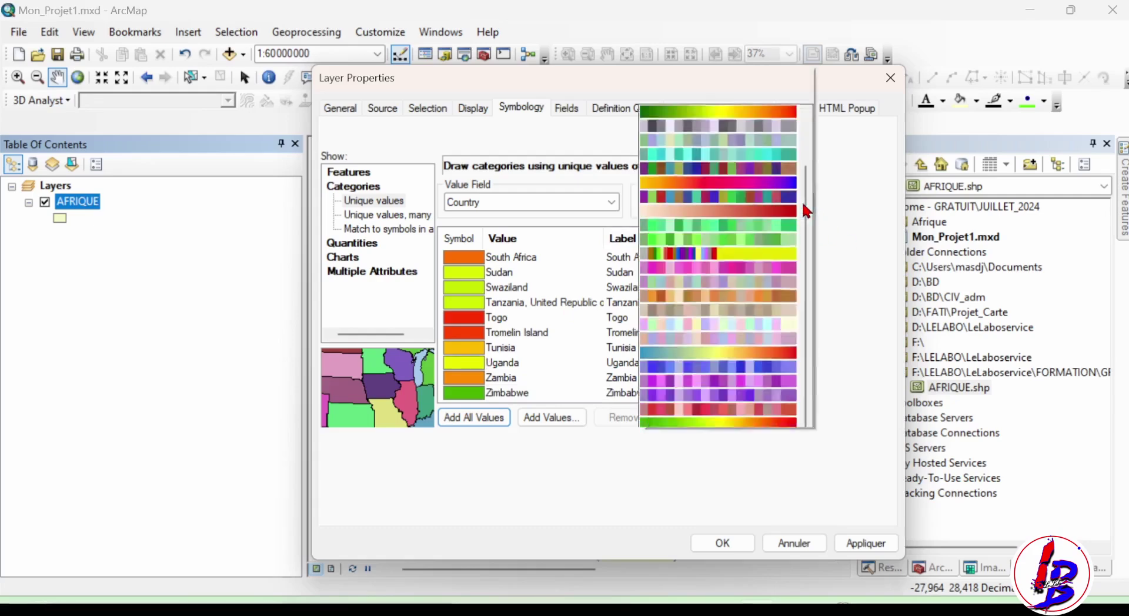
pyautogui.scroll(2, 768, 77)
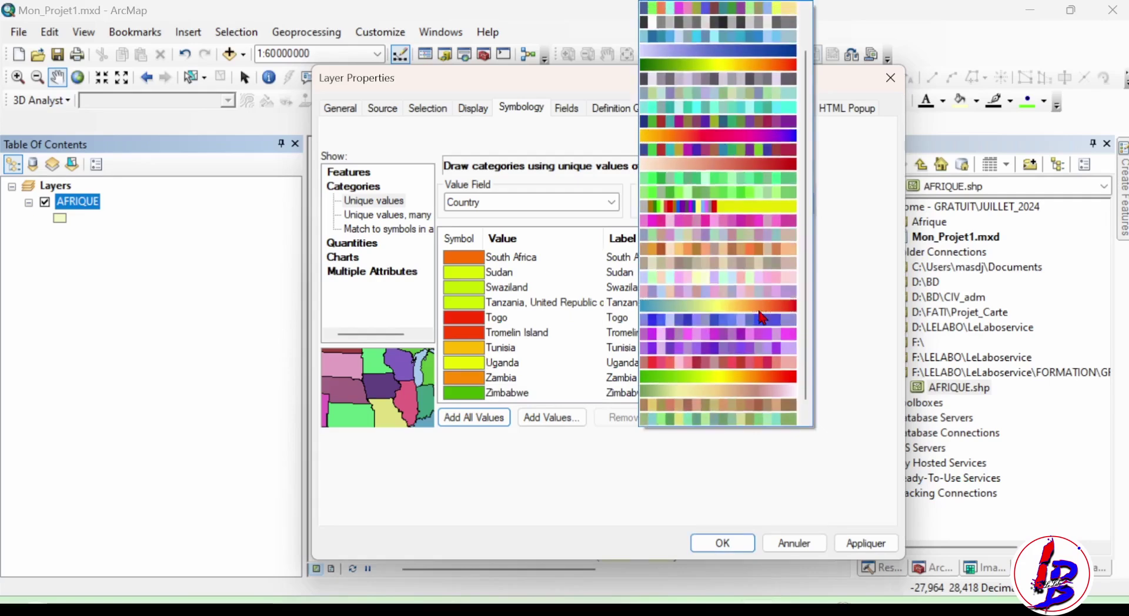
pyautogui.scroll(-2, 762, 318)
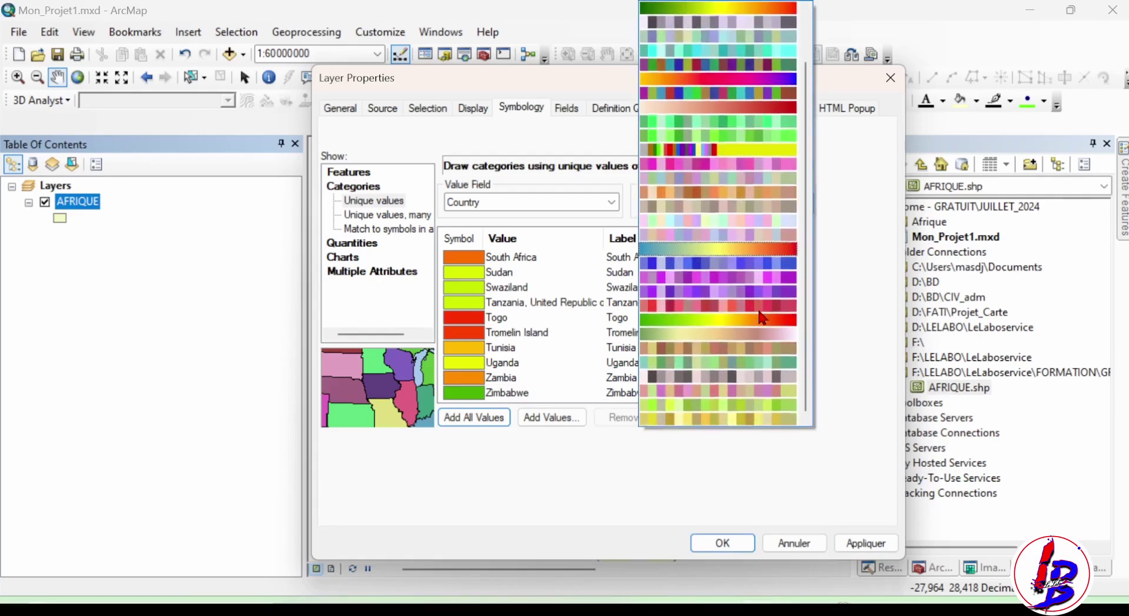
pyautogui.click(750, 220)
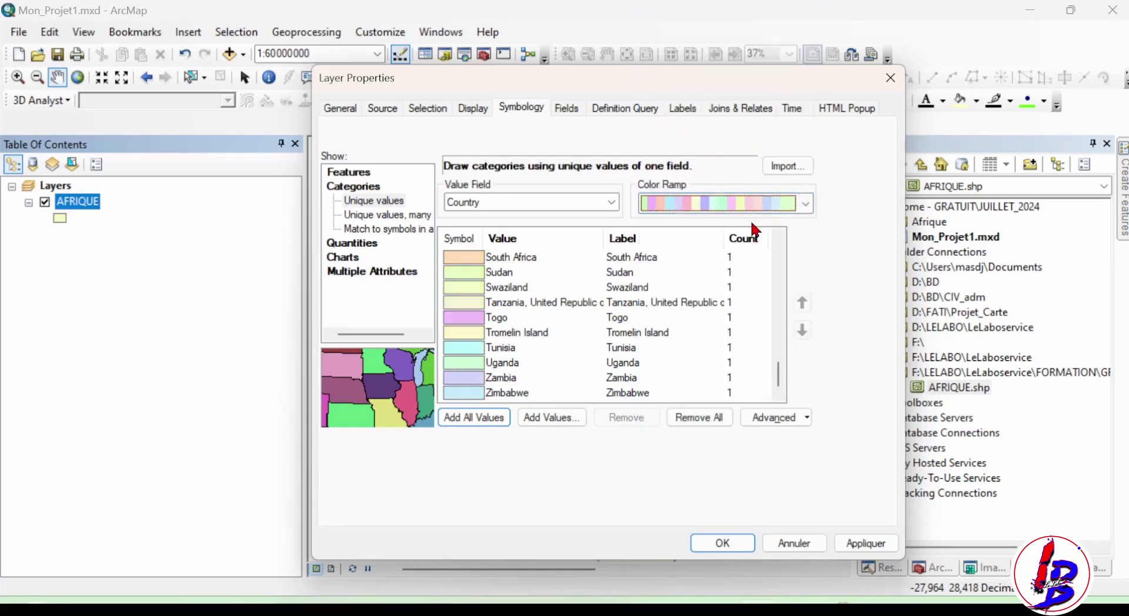
pyautogui.click(662, 295)
pyautogui.click(663, 294)
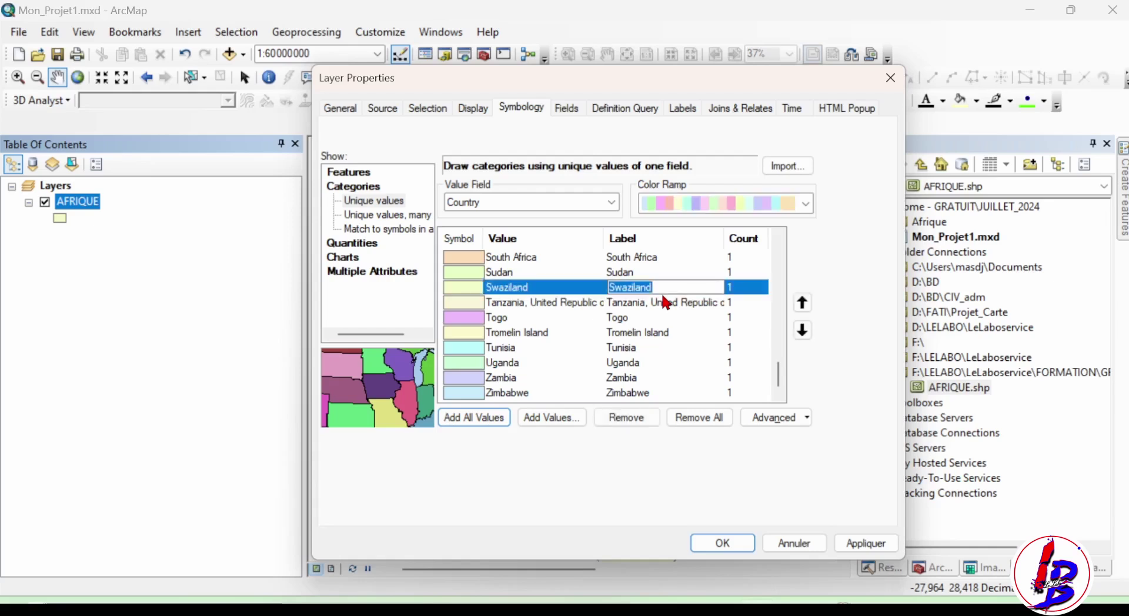
pyautogui.click(608, 484)
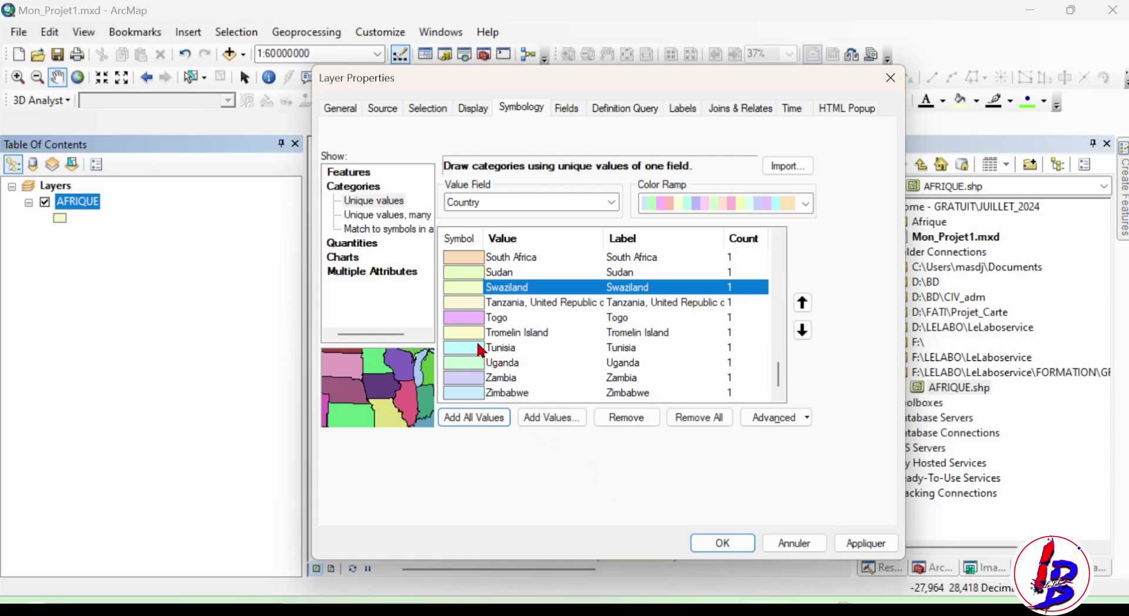
# Review the pastel country colours and apply the unique-values symbology to the map
pyautogui.scroll(5, 476, 340)
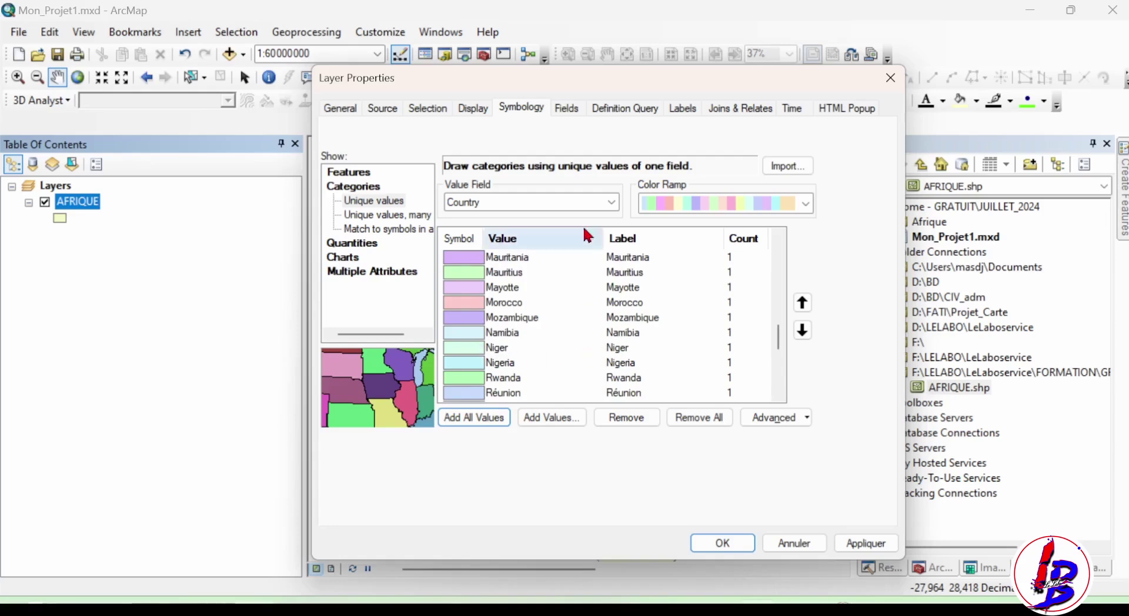
pyautogui.click(739, 544)
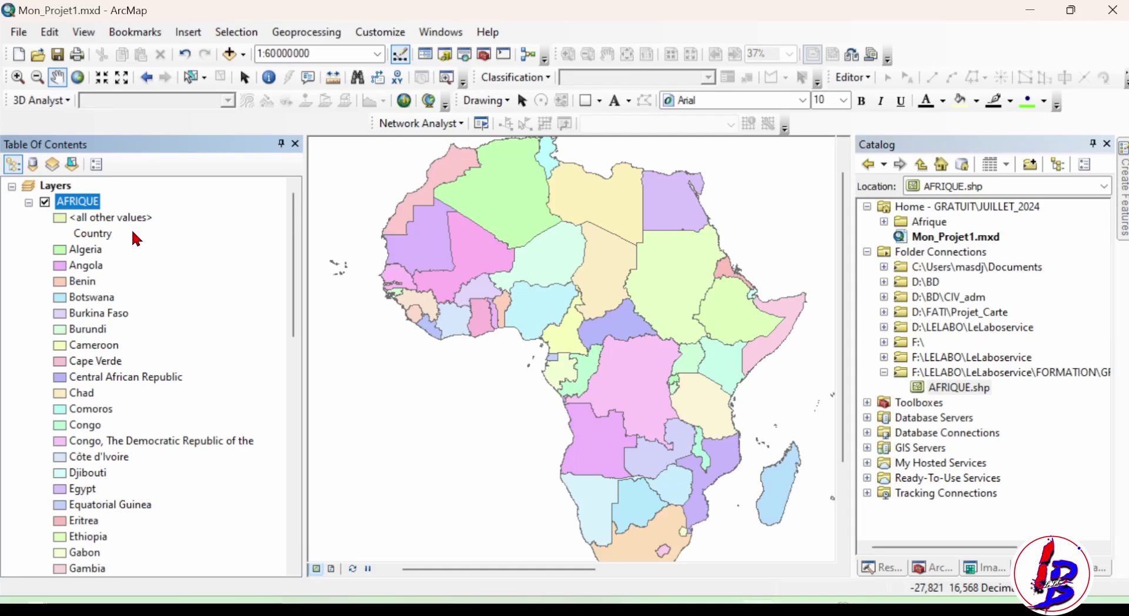
# Reopen the AFRIQUE layer properties, turn off the <all other values> category and apply the change
pyautogui.rightClick(85, 210)
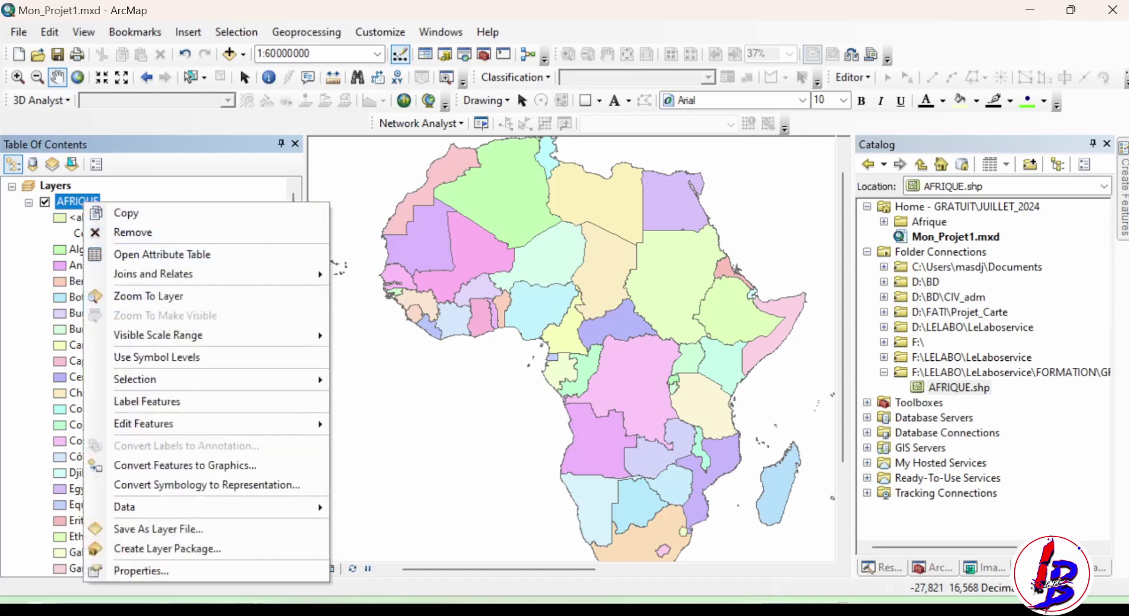
pyautogui.click(165, 571)
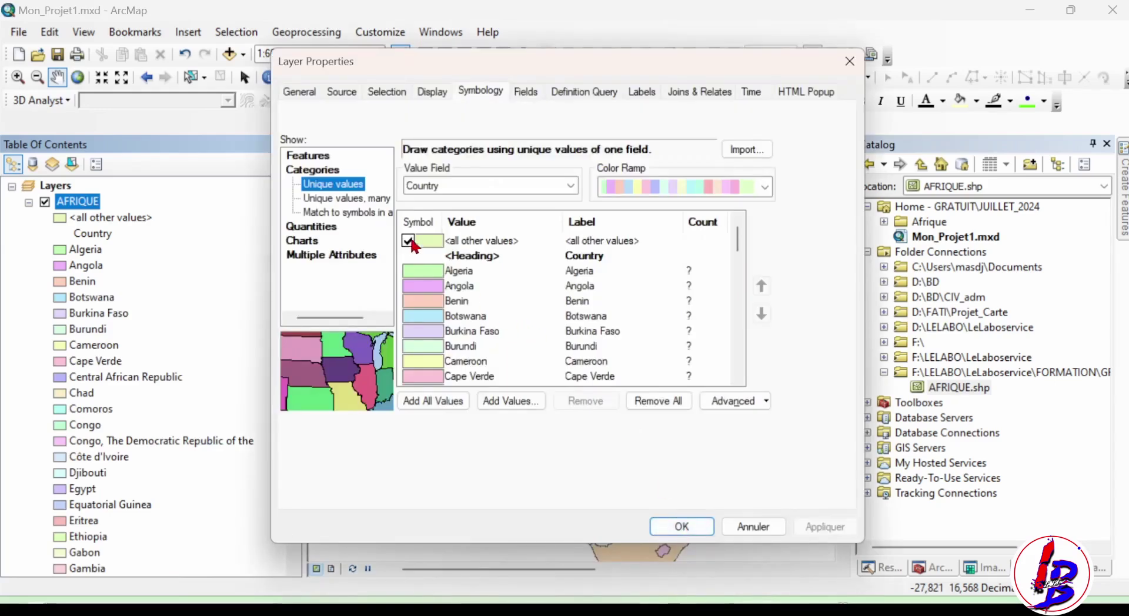
pyautogui.click(413, 246)
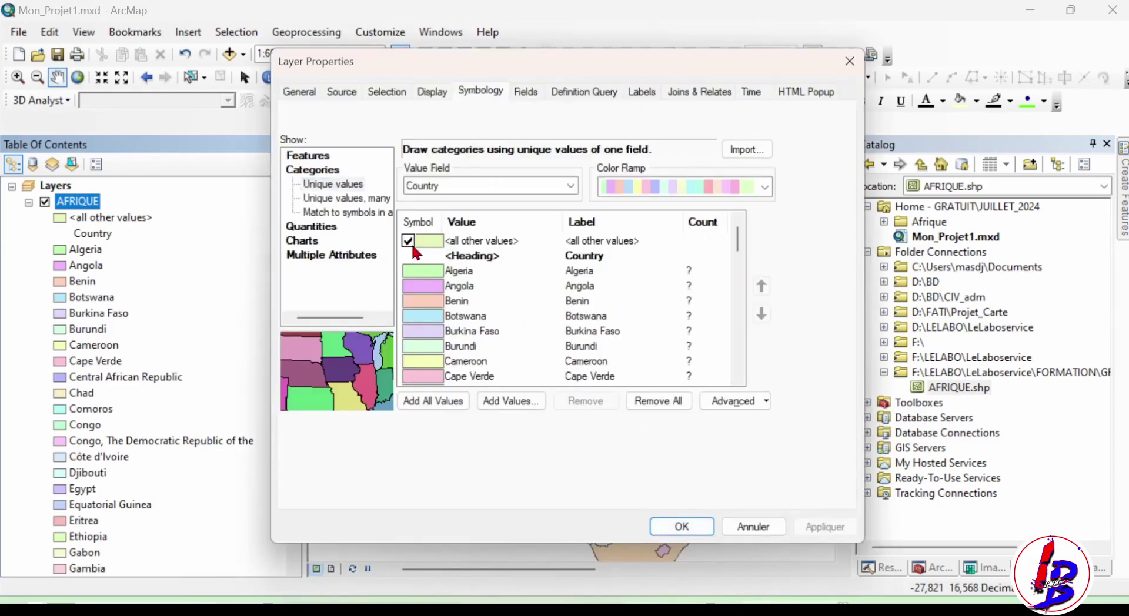
pyautogui.click(408, 242)
pyautogui.click(824, 527)
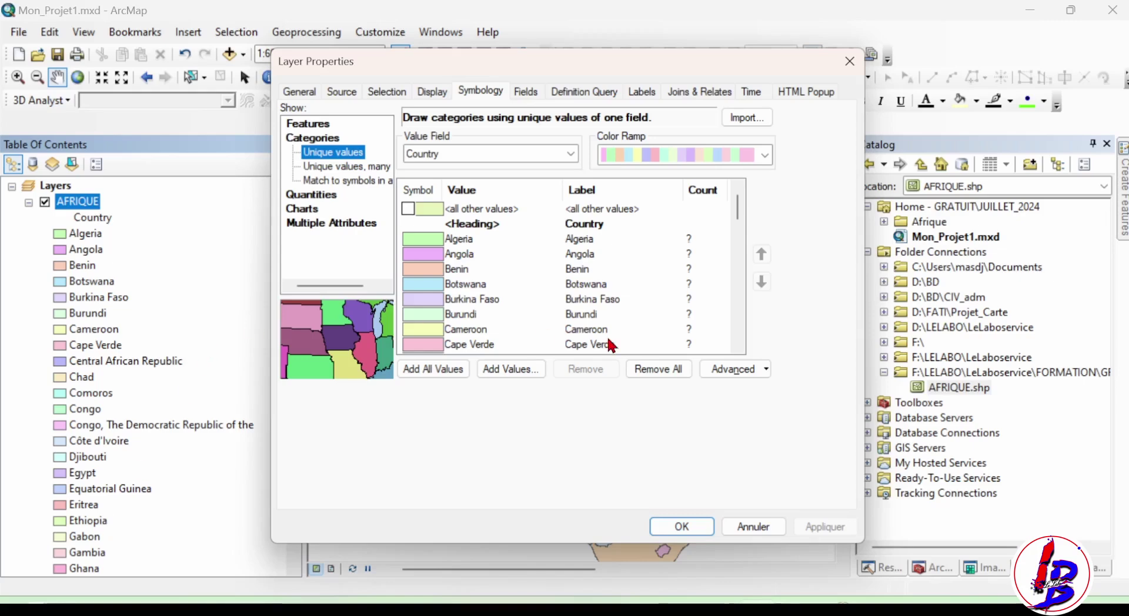
# Enable labelling for the features of the AFRIQUE layer and set the label field to Country
pyautogui.click(642, 92)
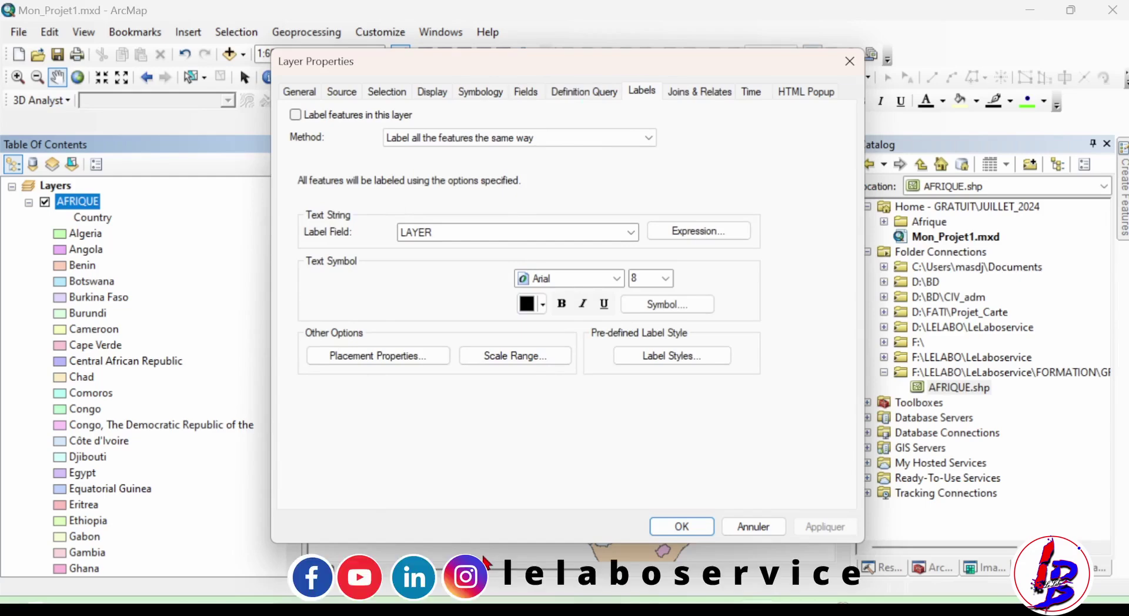
pyautogui.click(295, 115)
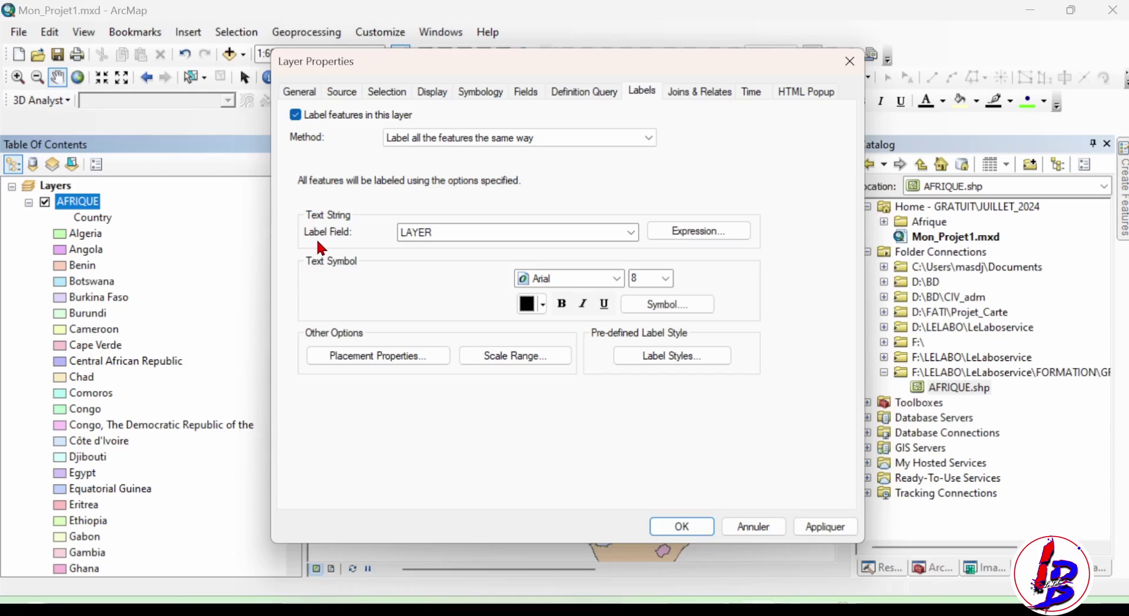
pyautogui.click(631, 233)
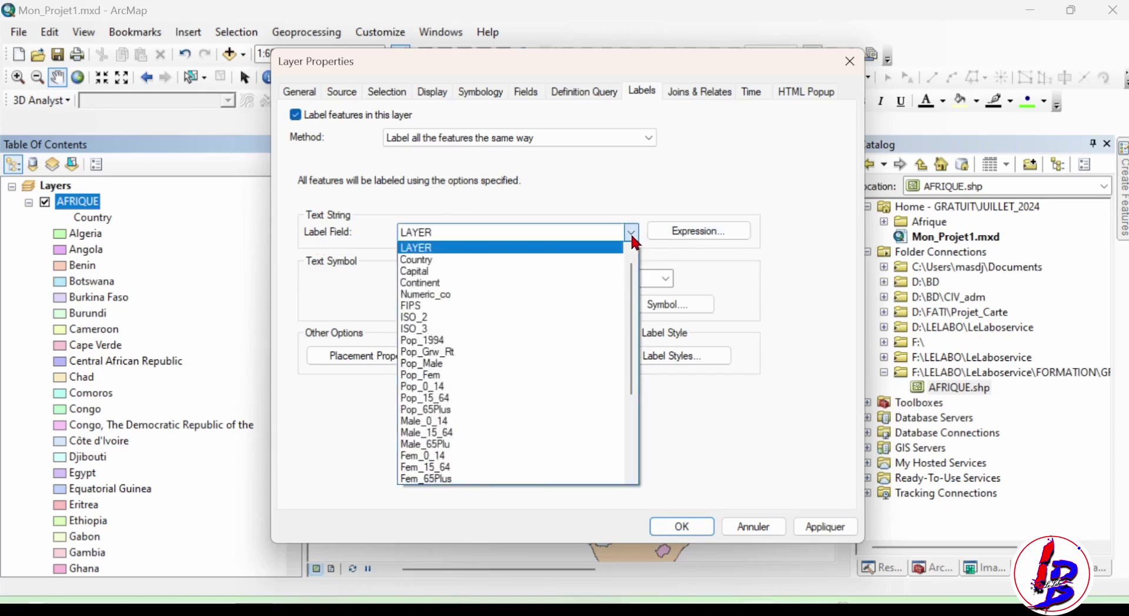
pyautogui.click(415, 260)
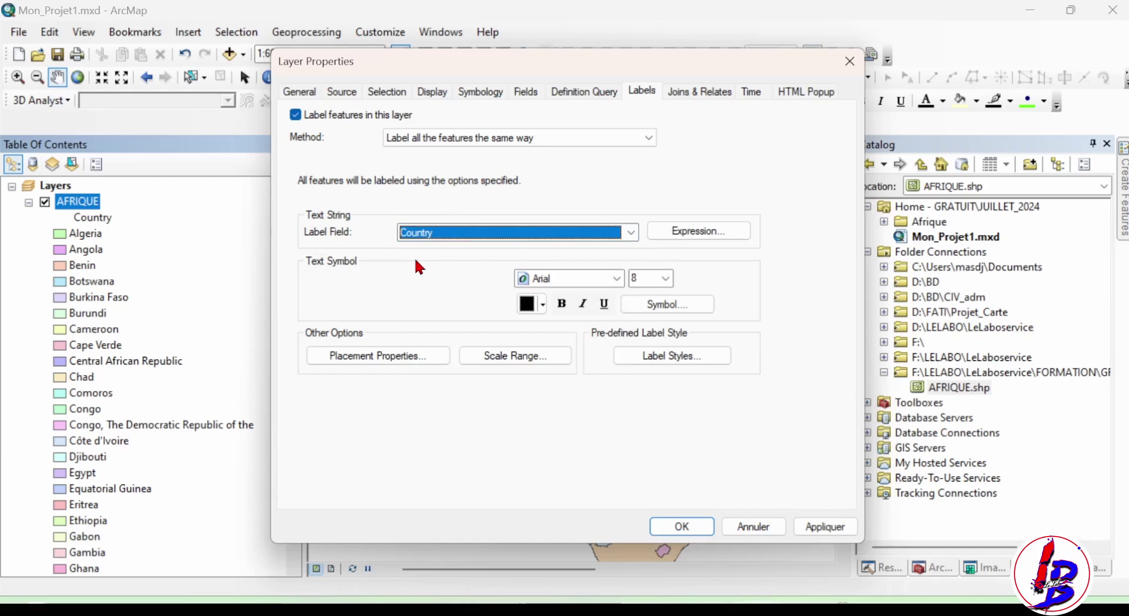
# Keep Arial as the label font and apply the country labels to the AFRIQUE layer, closing its properties
pyautogui.click(621, 283)
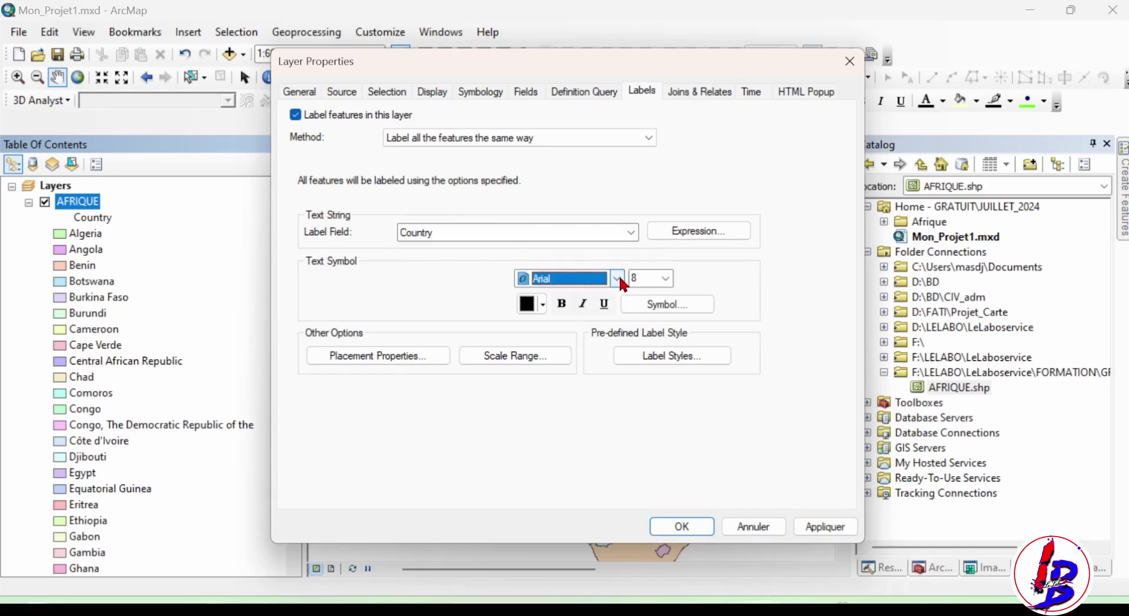
pyautogui.click(618, 279)
pyautogui.click(647, 297)
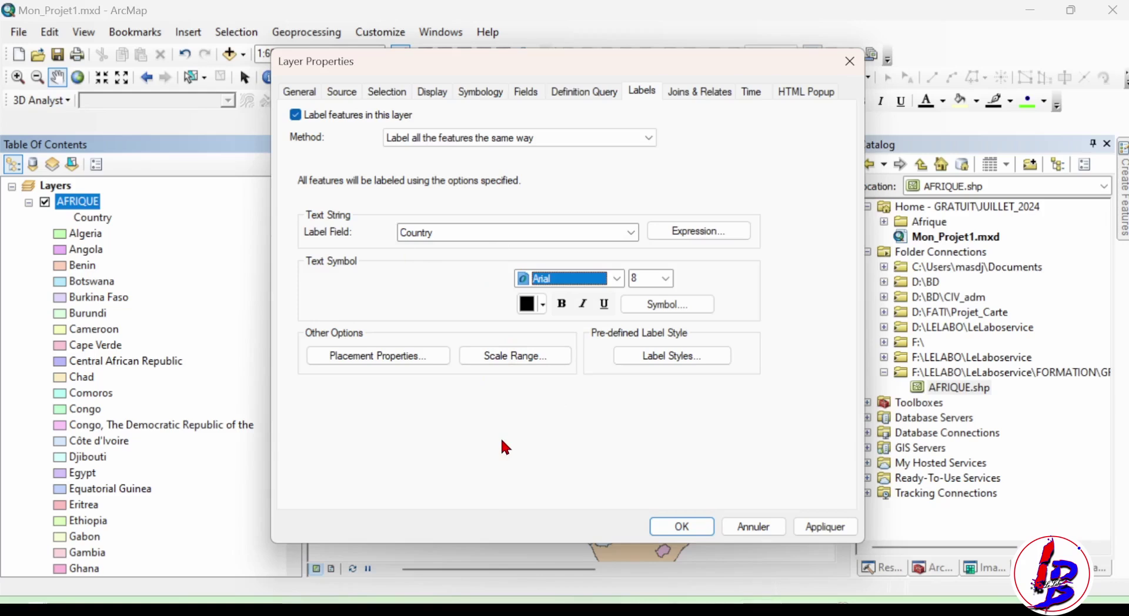
pyautogui.click(814, 528)
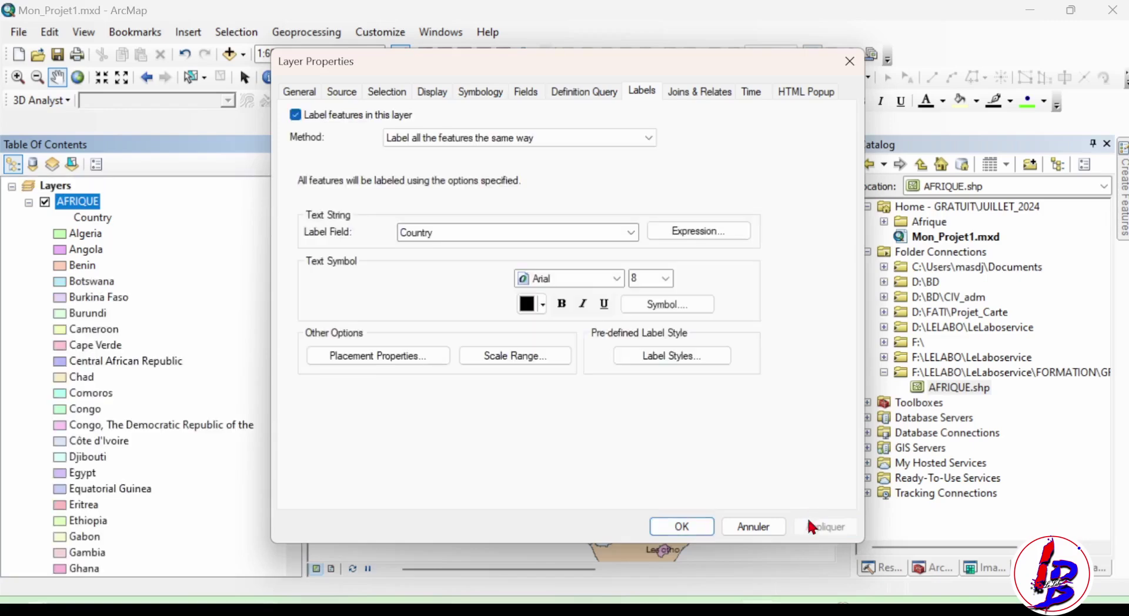
pyautogui.click(684, 527)
# Examine the country labels at close range, from Central Africa across to the West African coast around Côte d'Ivoire
pyautogui.scroll(3, 599, 400)
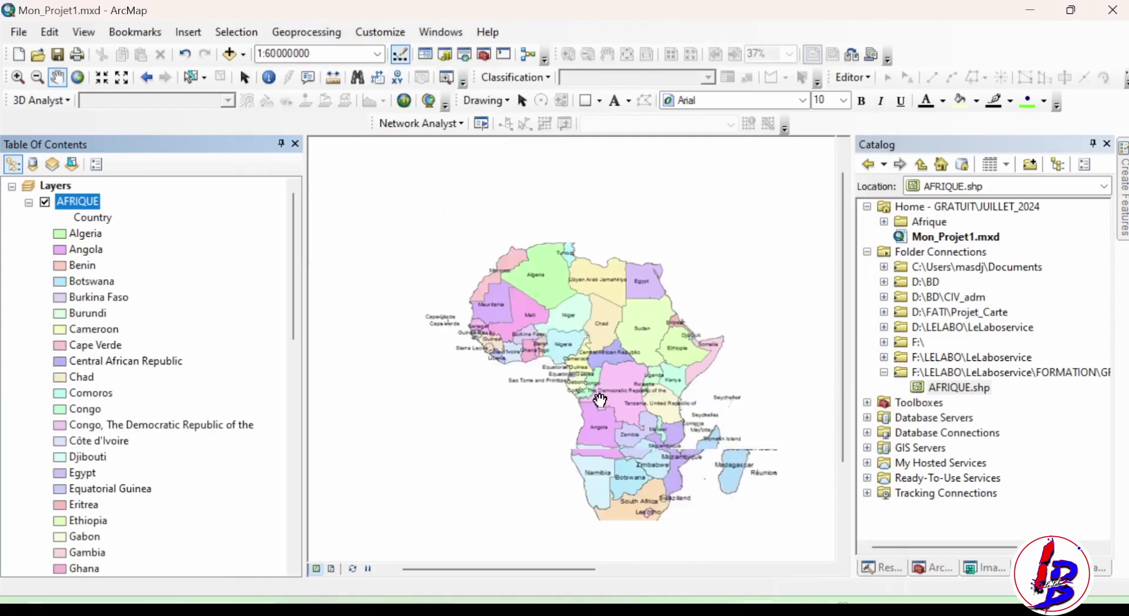
pyautogui.click(18, 77)
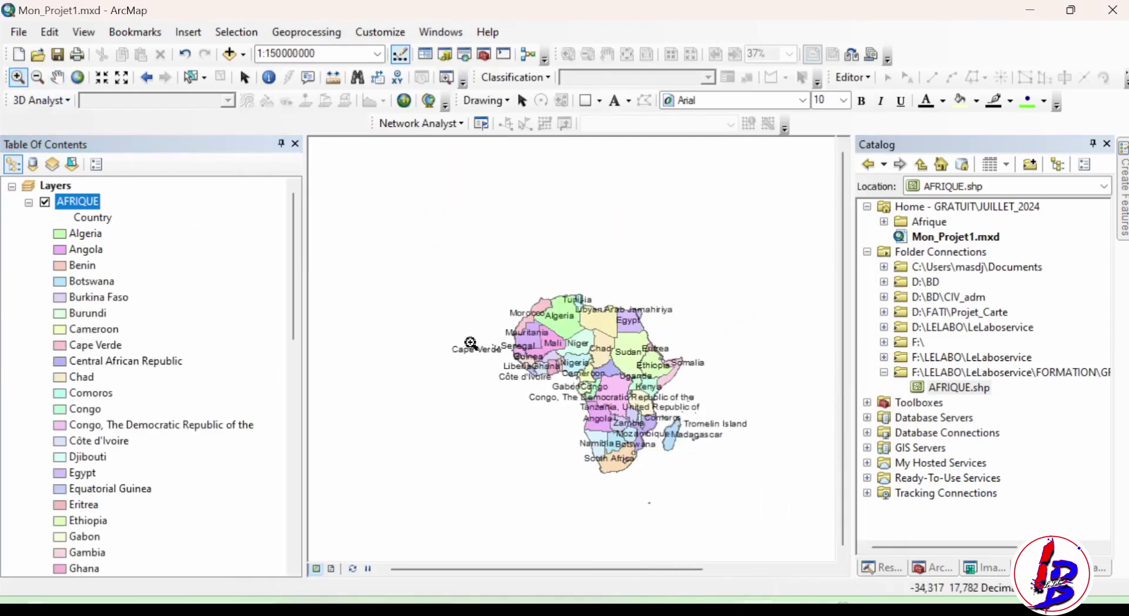
pyautogui.scroll(-1, 469, 345)
pyautogui.moveTo(581, 348); pyautogui.dragTo(738, 503)
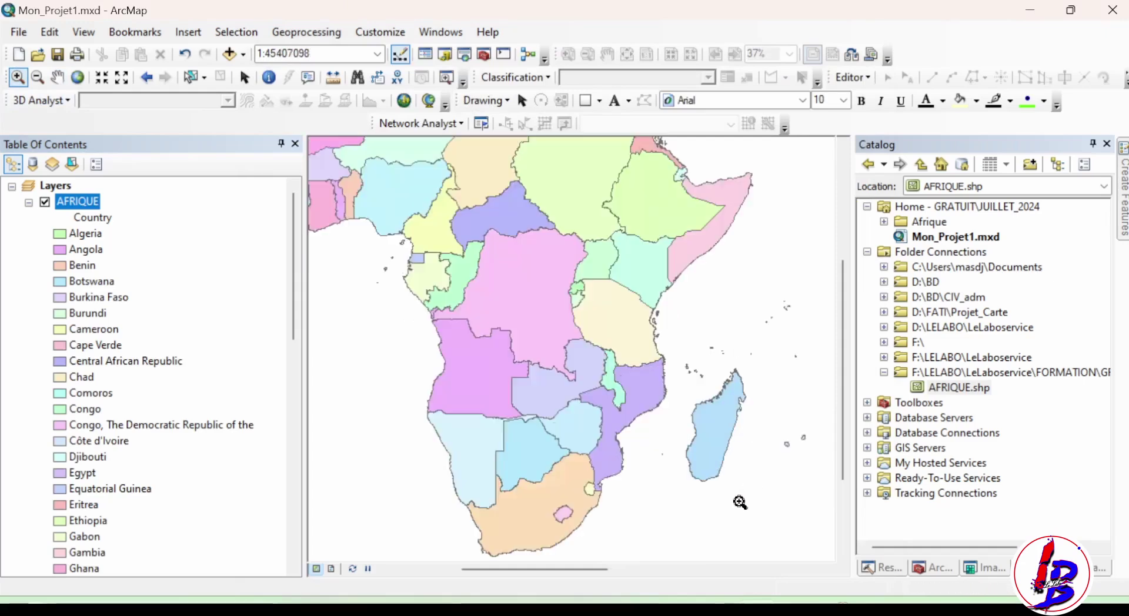
pyautogui.moveTo(477, 276); pyautogui.dragTo(635, 409)
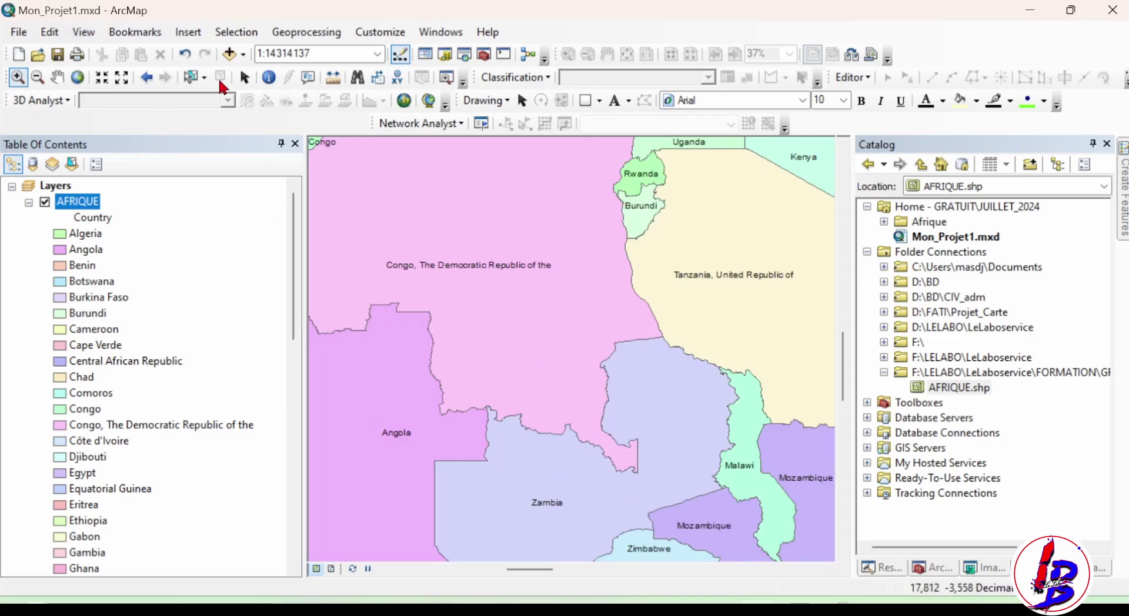
pyautogui.click(57, 77)
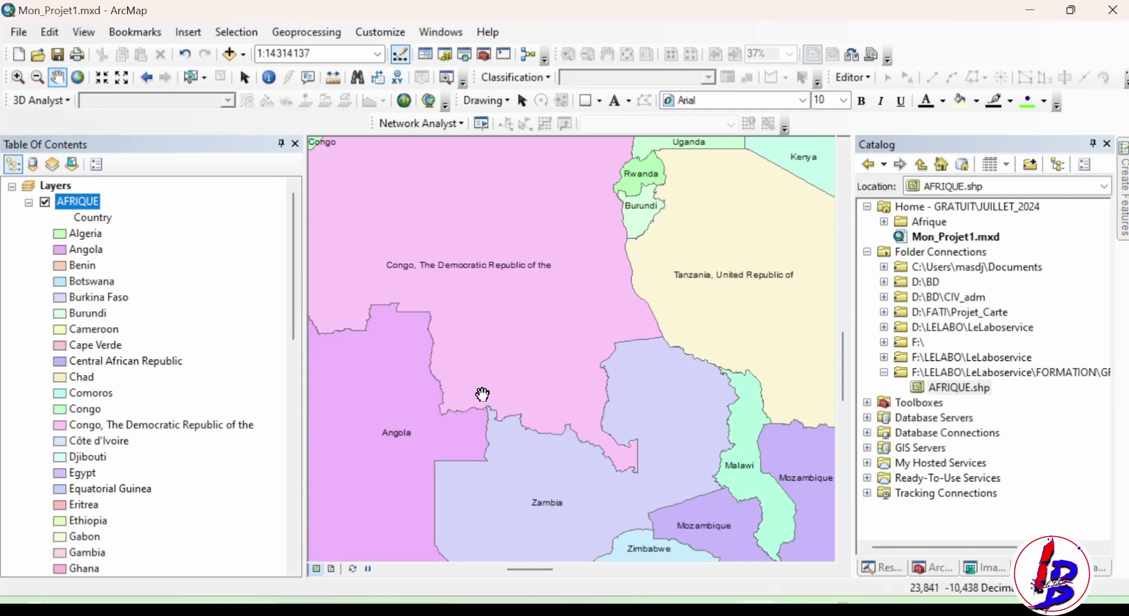
pyautogui.moveTo(483, 394); pyautogui.dragTo(759, 590)
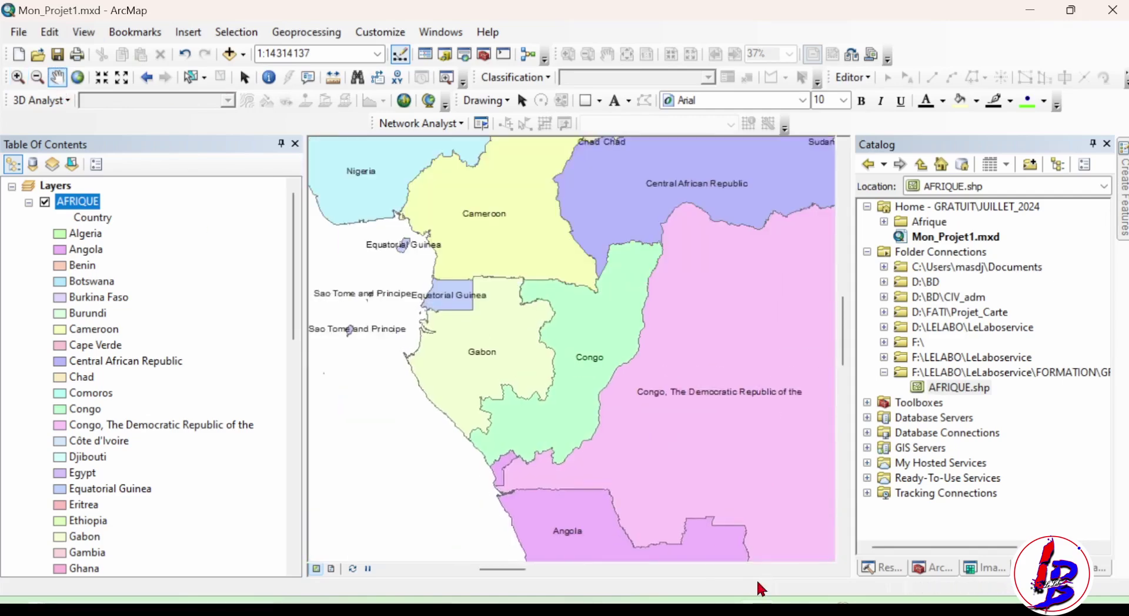
pyautogui.moveTo(545, 433); pyautogui.dragTo(788, 612)
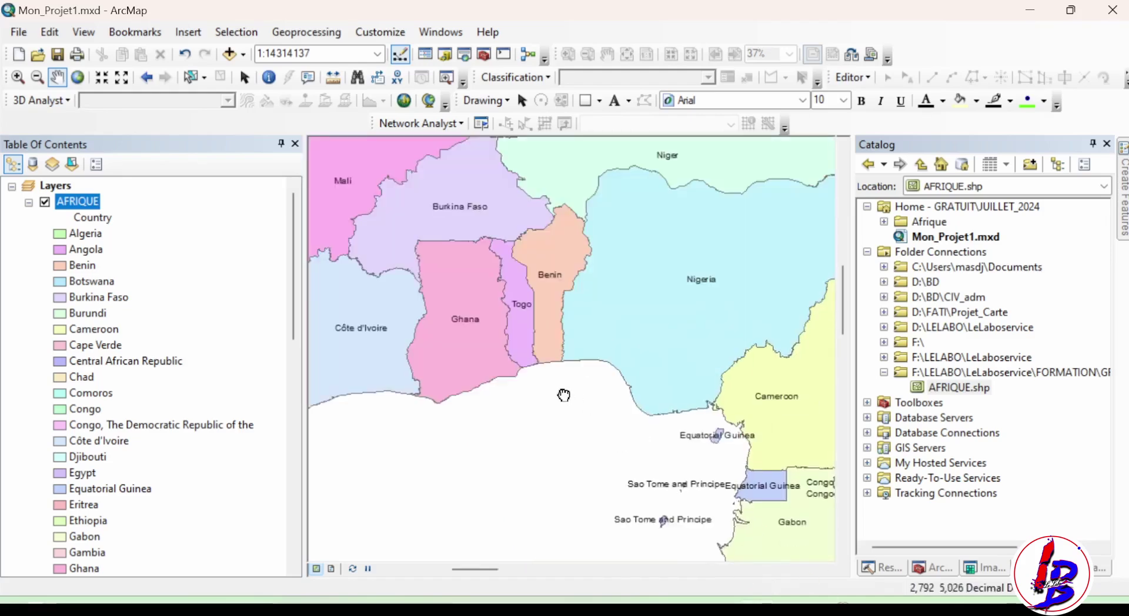
pyautogui.moveTo(564, 396); pyautogui.dragTo(725, 397)
pyautogui.moveTo(542, 365); pyautogui.dragTo(588, 416)
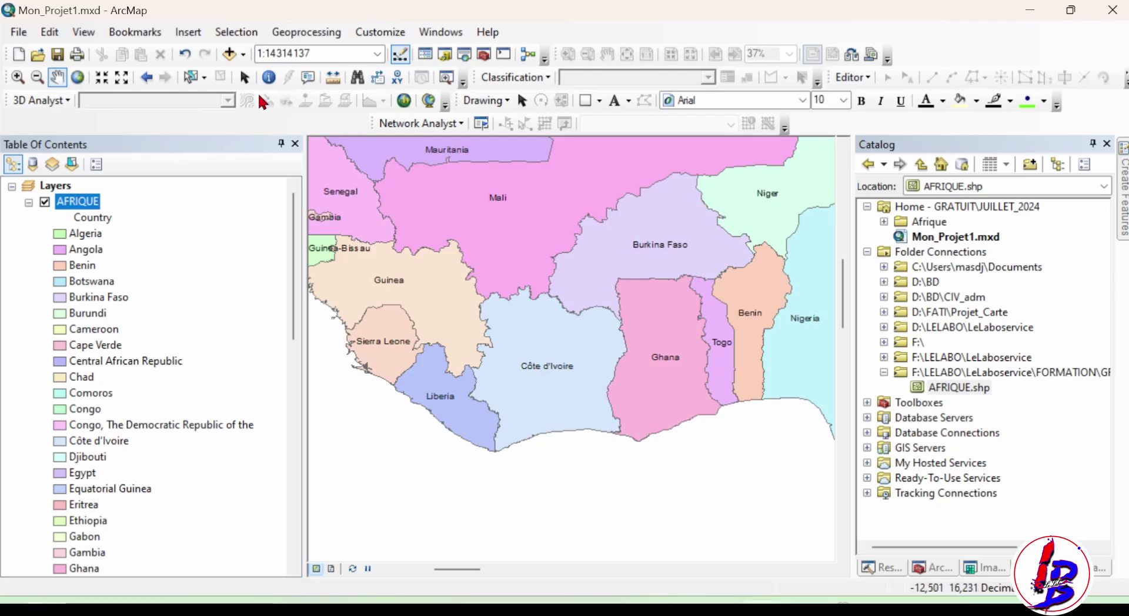
# Return to the full extent and frame the African continent in the data view at a scale of 1:60000000
pyautogui.click(78, 78)
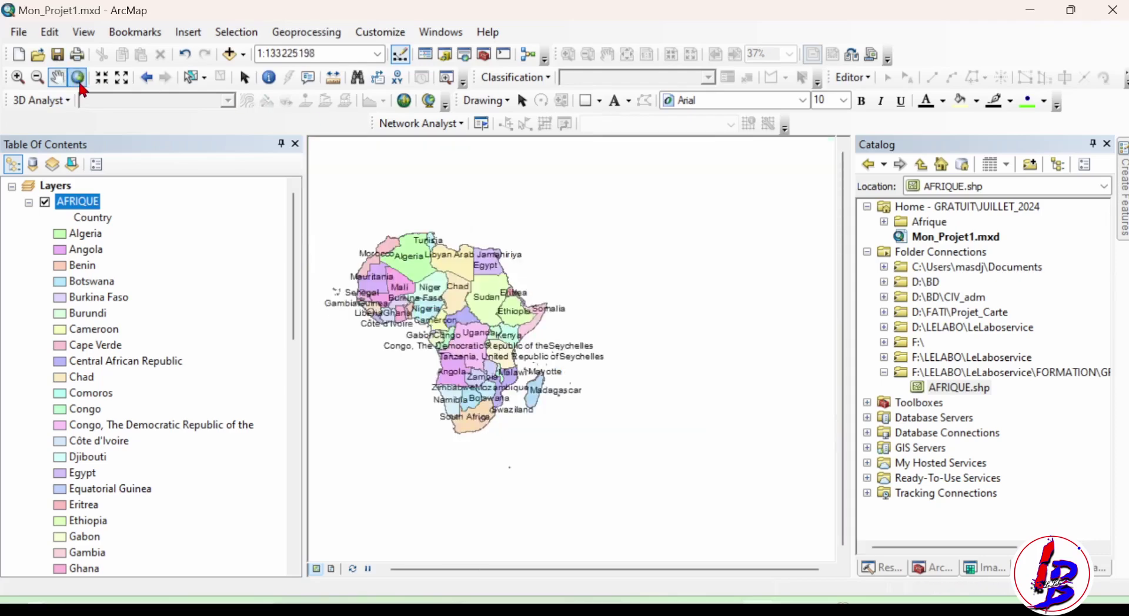
pyautogui.click(128, 80)
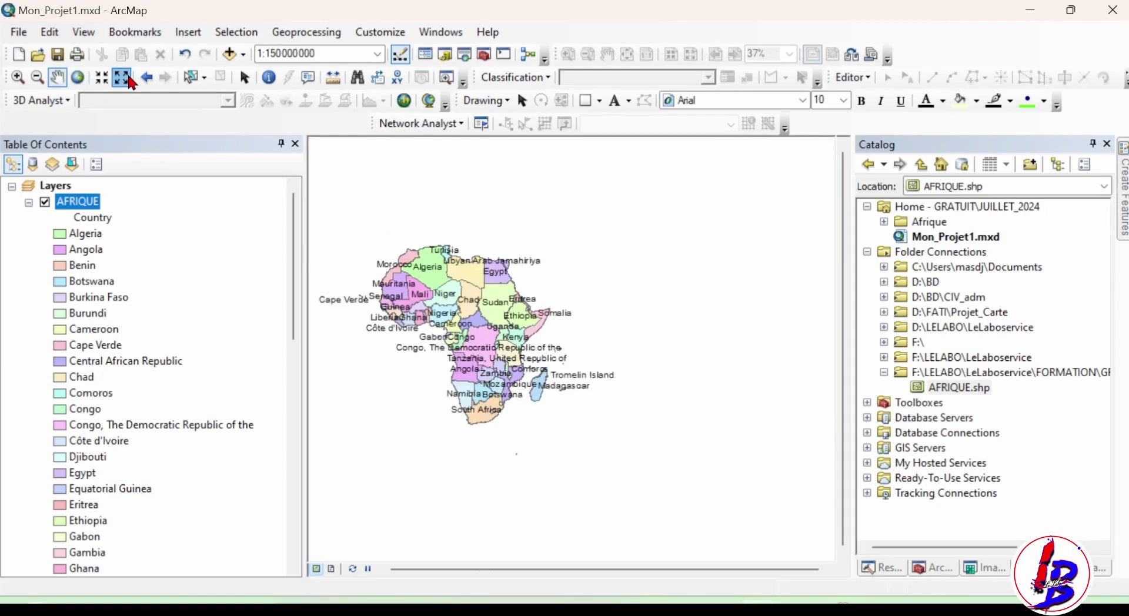
pyautogui.click(103, 83)
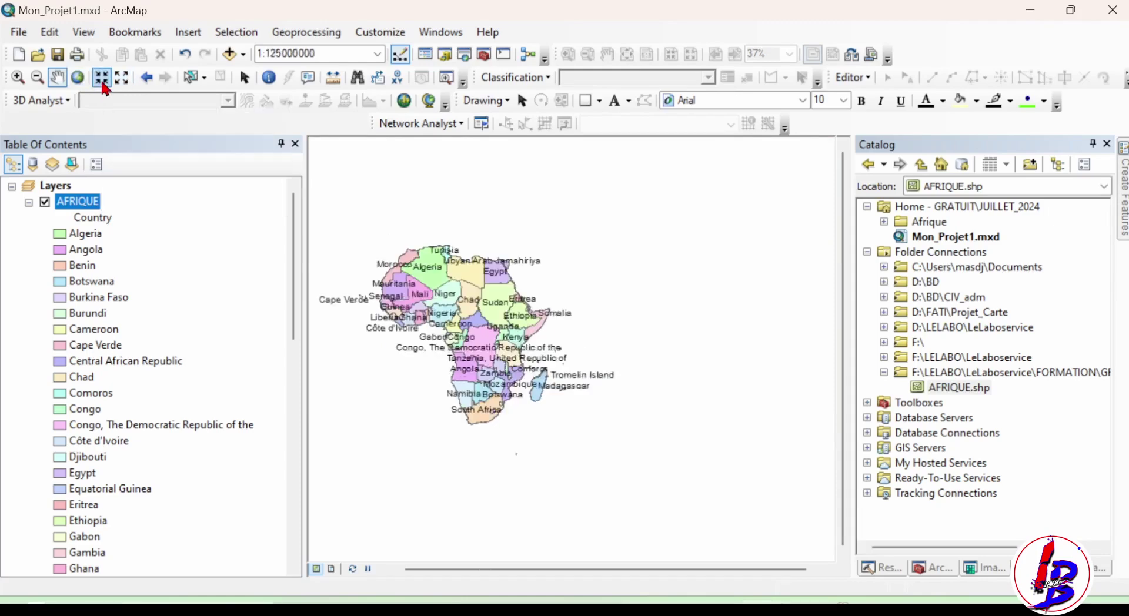
pyautogui.click(103, 84)
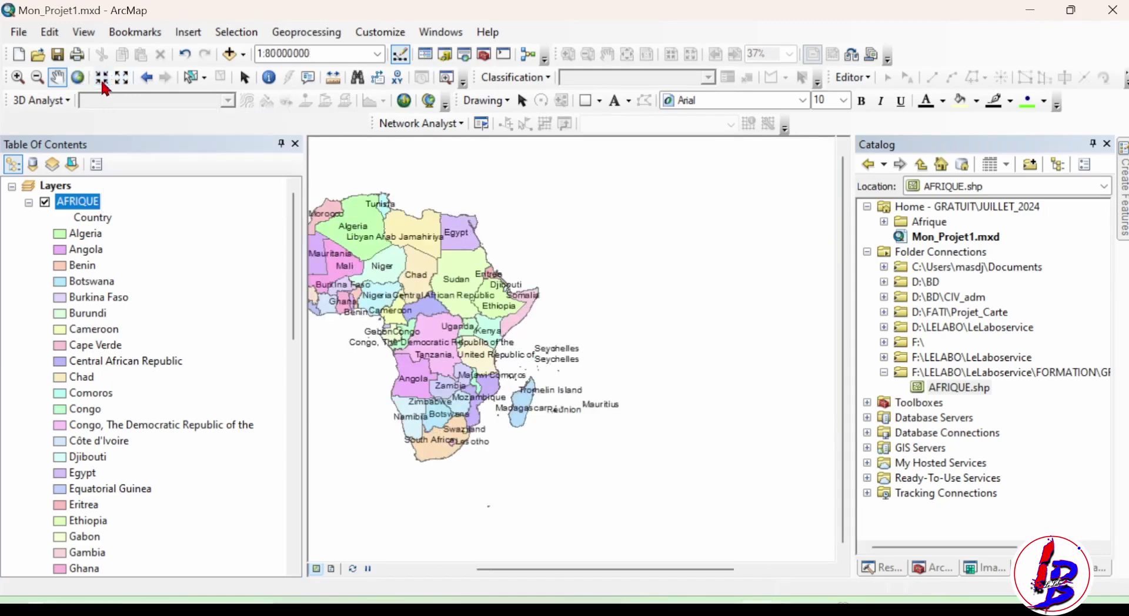
pyautogui.moveTo(382, 327); pyautogui.dragTo(554, 361)
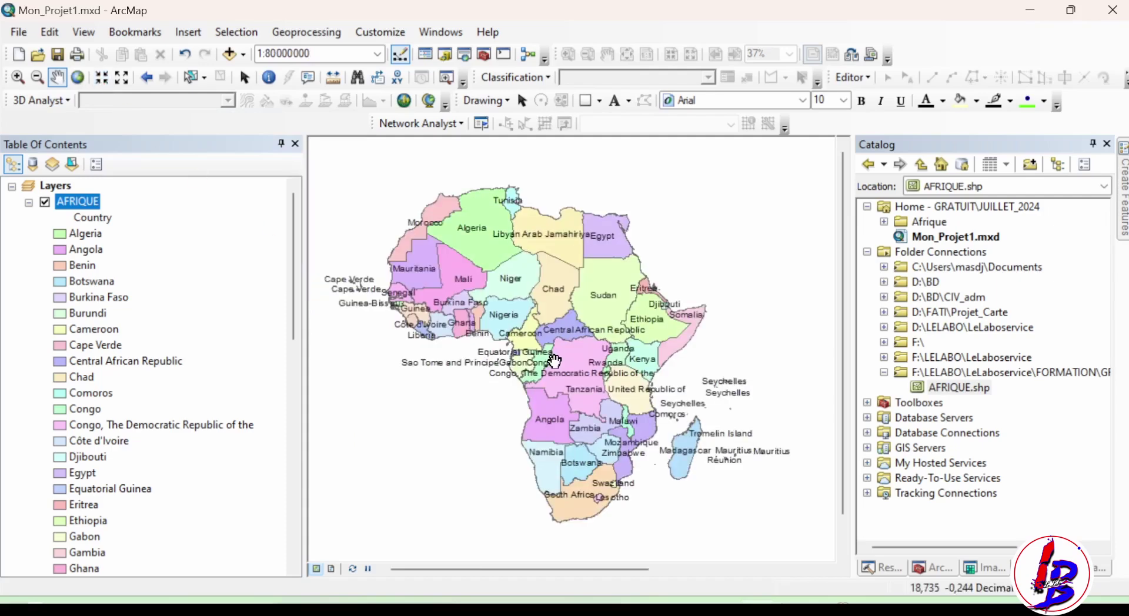
pyautogui.click(102, 82)
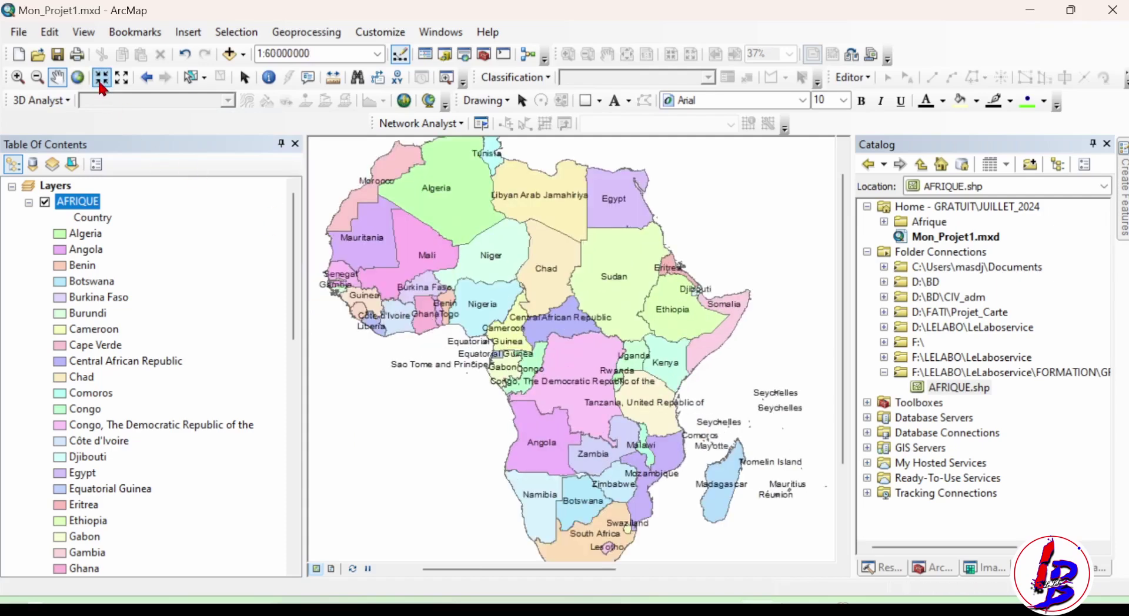
# Capture the ArcMap window with the screen-capture tool and save the image as a PNG on the desktop
pyautogui.click(921, 611)
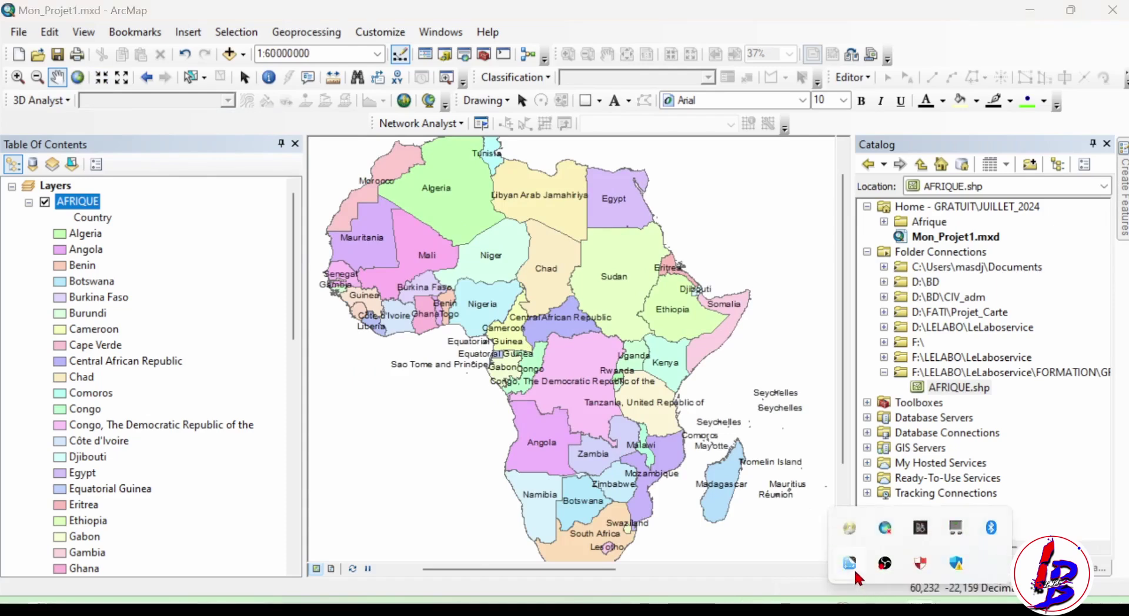
pyautogui.rightClick(855, 571)
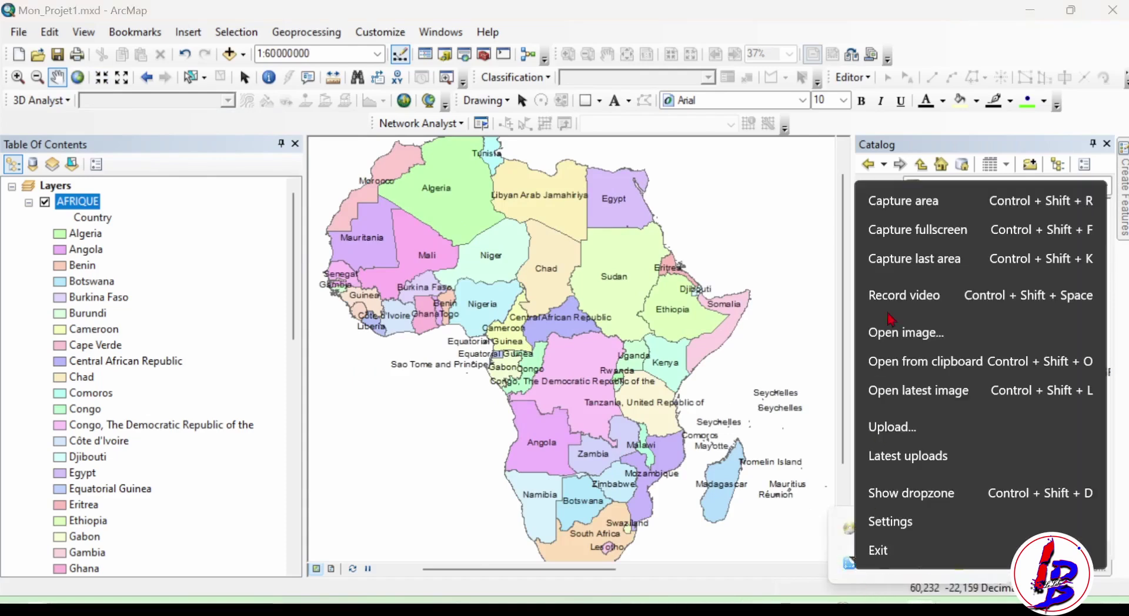
pyautogui.click(883, 212)
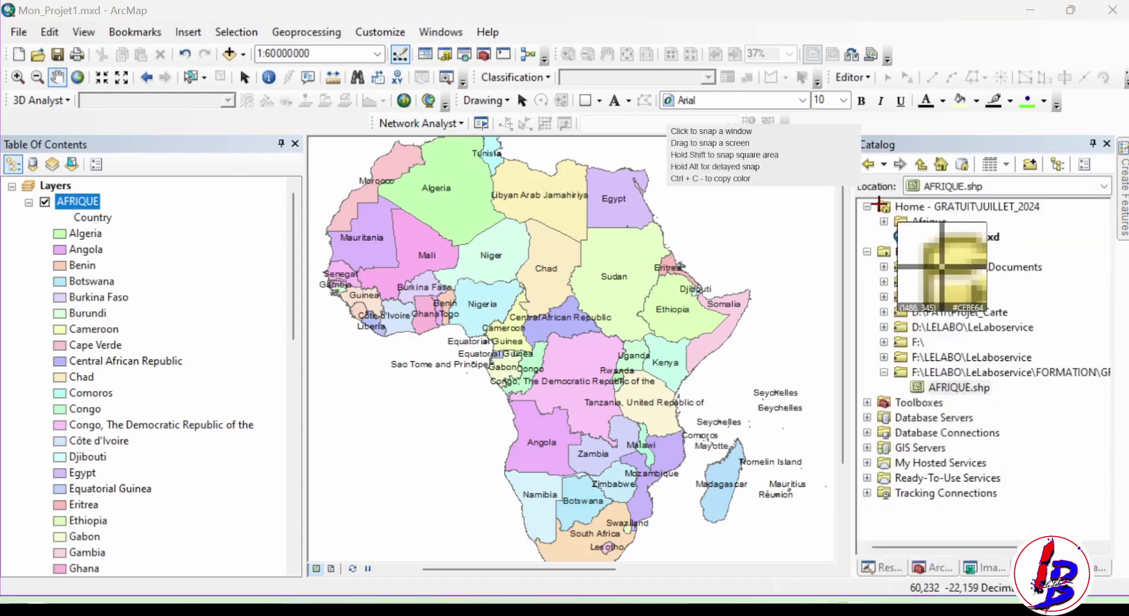
pyautogui.click(653, 13)
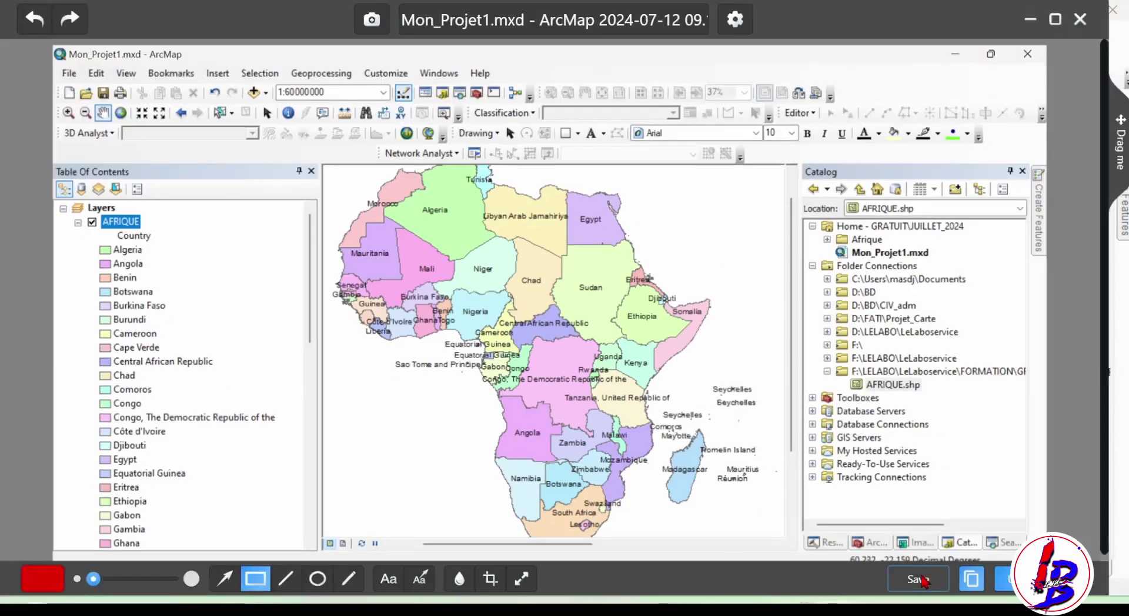
pyautogui.click(922, 581)
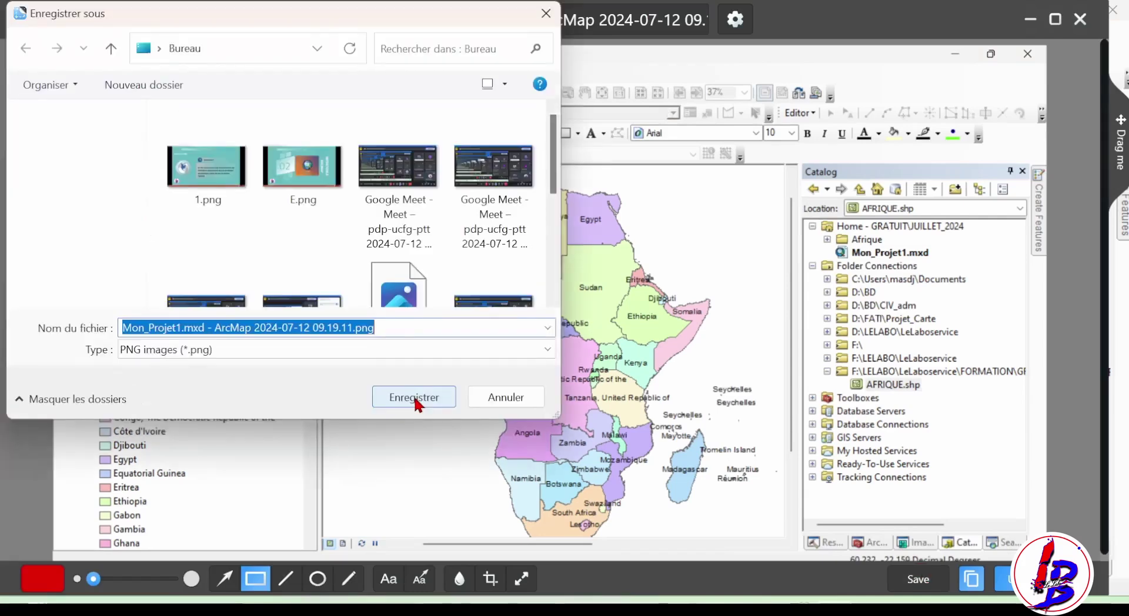
pyautogui.press('BackSpace')
pyautogui.click(414, 397)
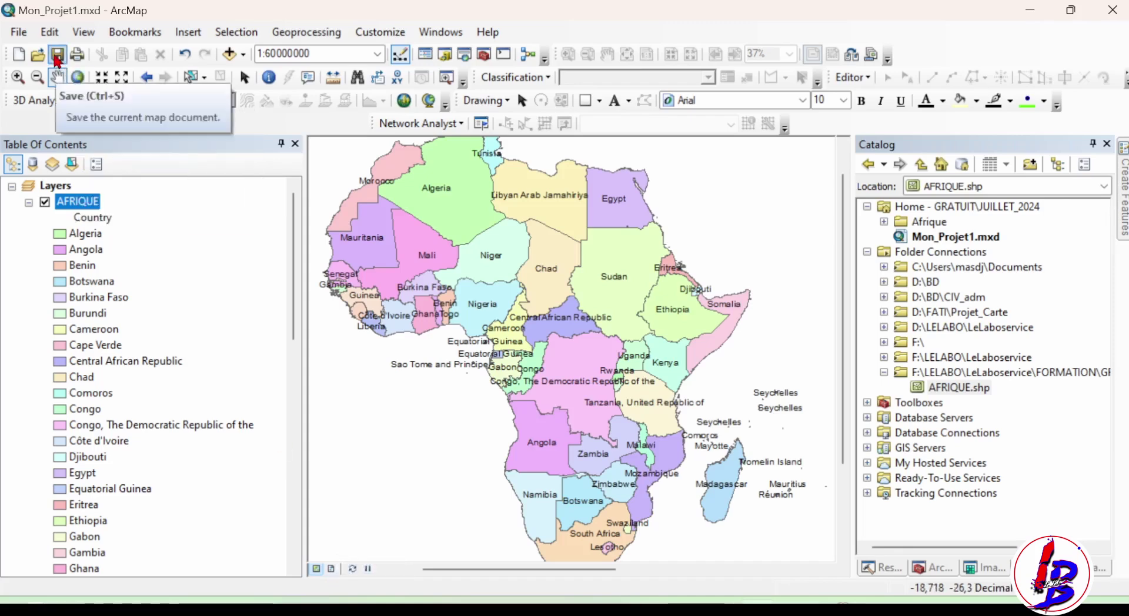
# Switch the map to layout view and choose A3 as the paper size in the page and print setup
pyautogui.click(82, 32)
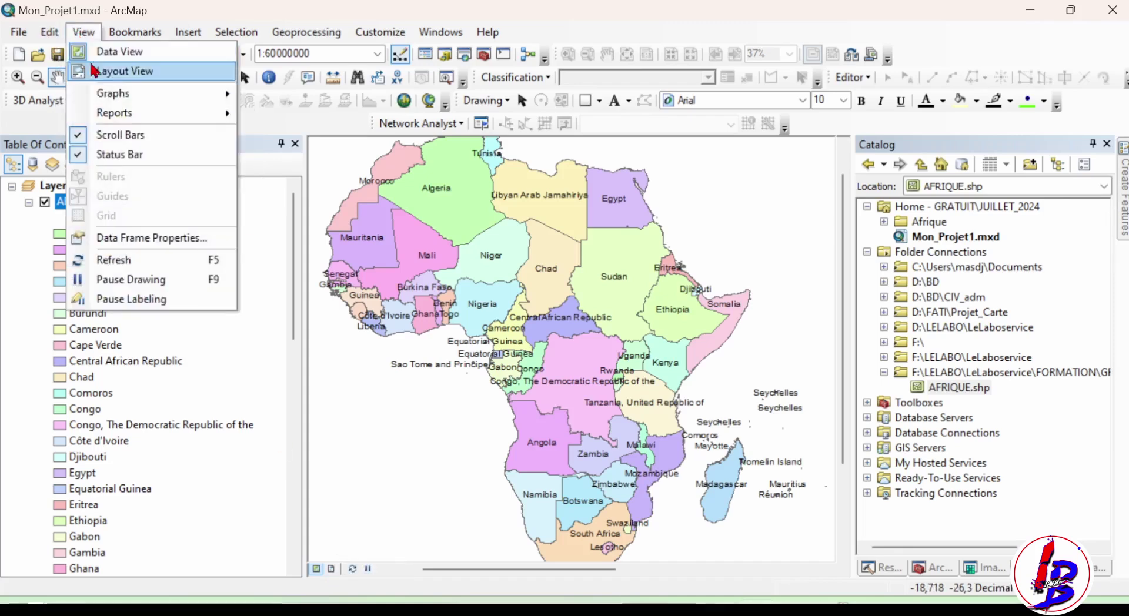
pyautogui.click(141, 76)
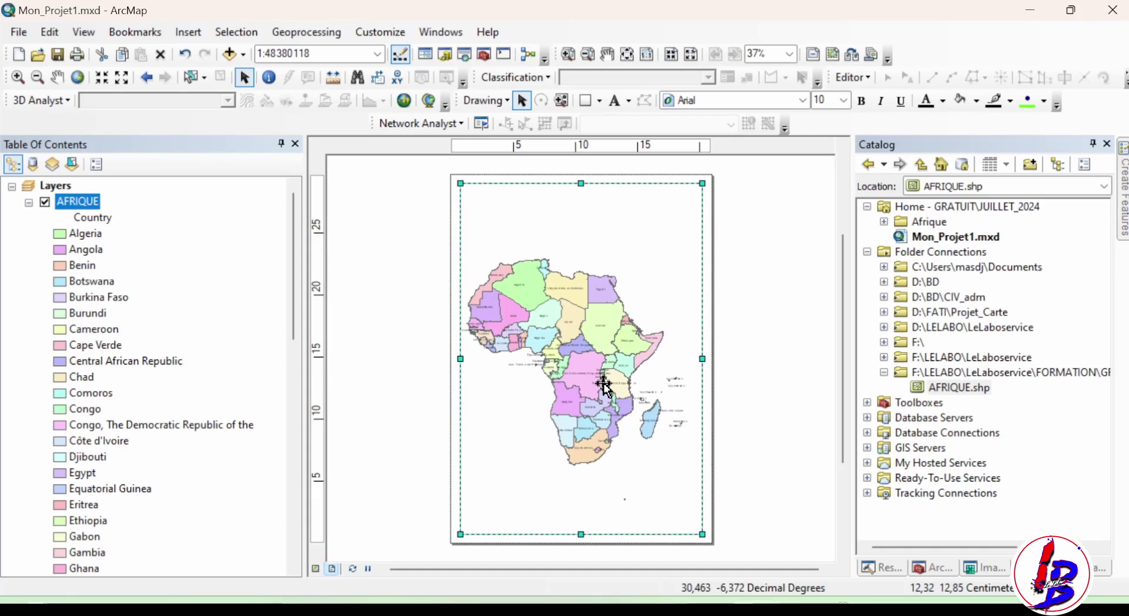
pyautogui.click(20, 36)
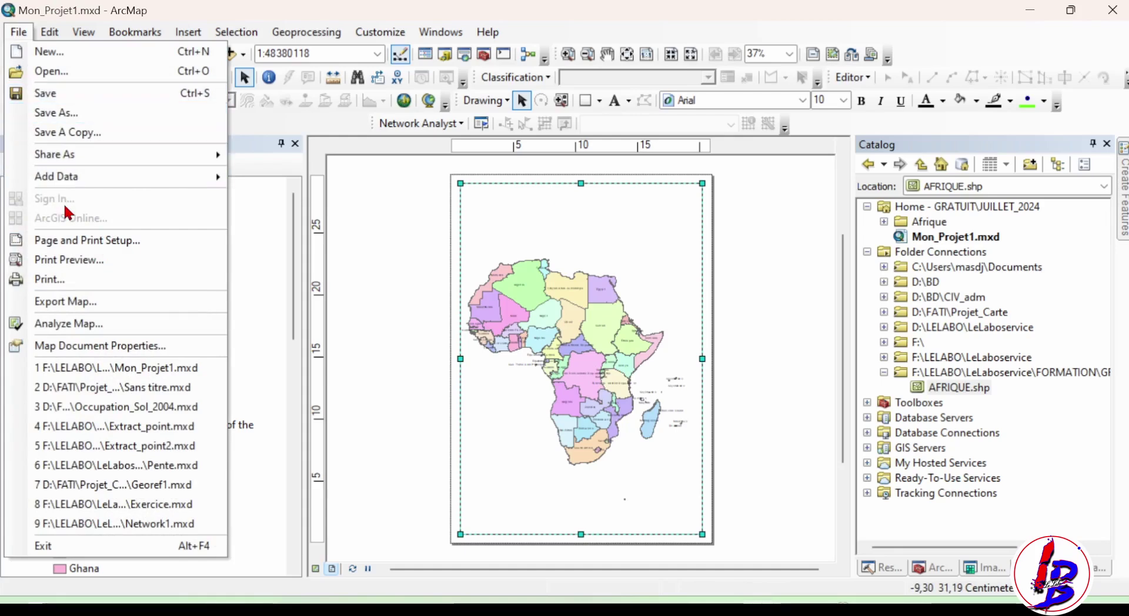
pyautogui.click(122, 252)
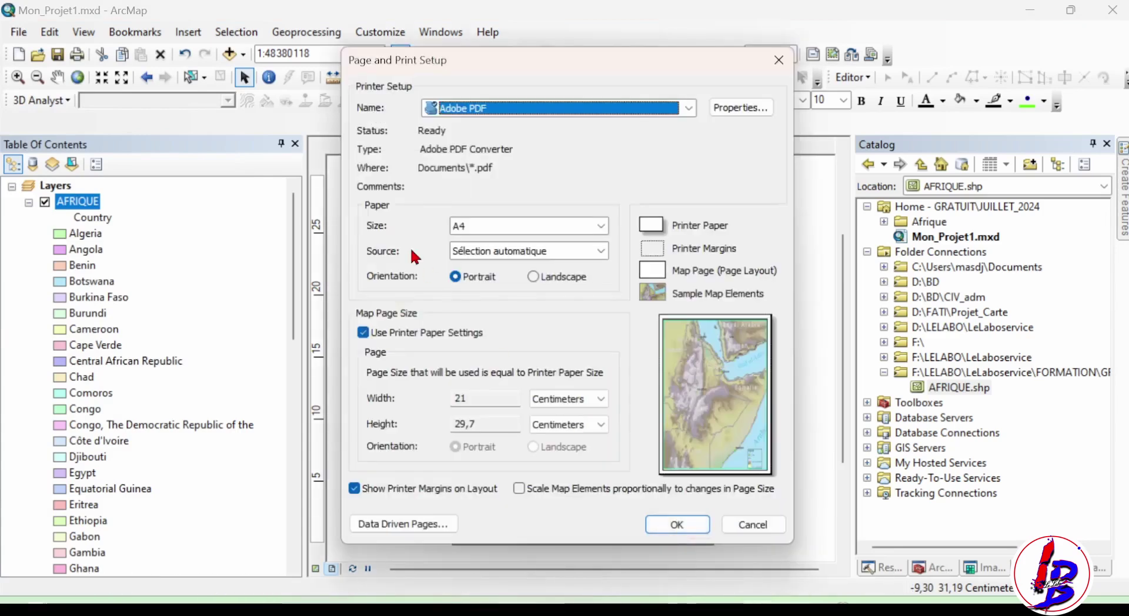
pyautogui.click(598, 228)
pyautogui.scroll(2, 518, 264)
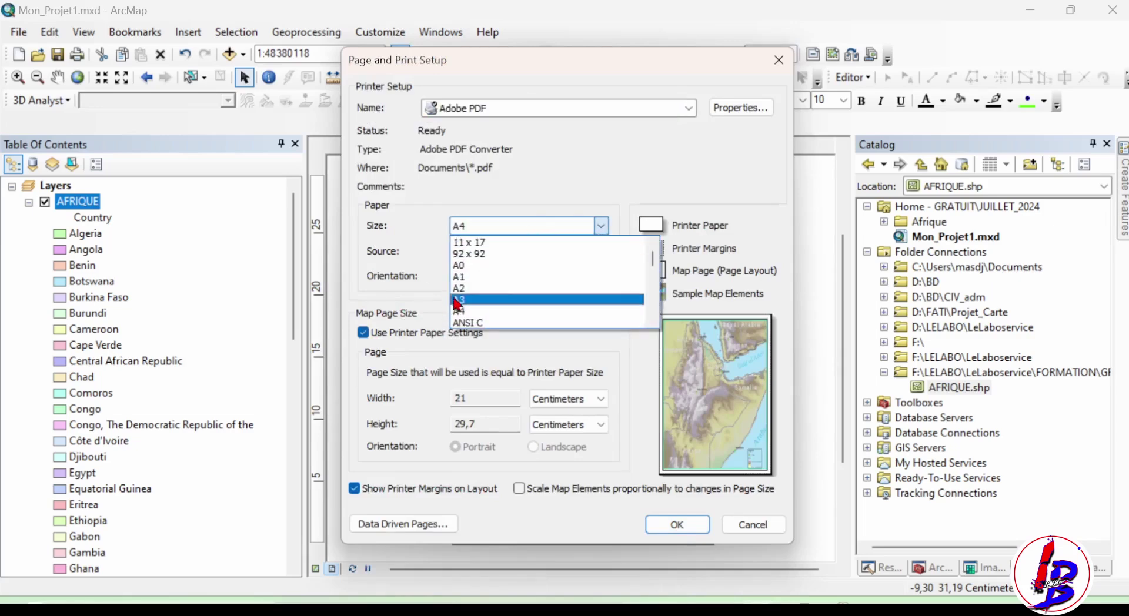
pyautogui.click(457, 300)
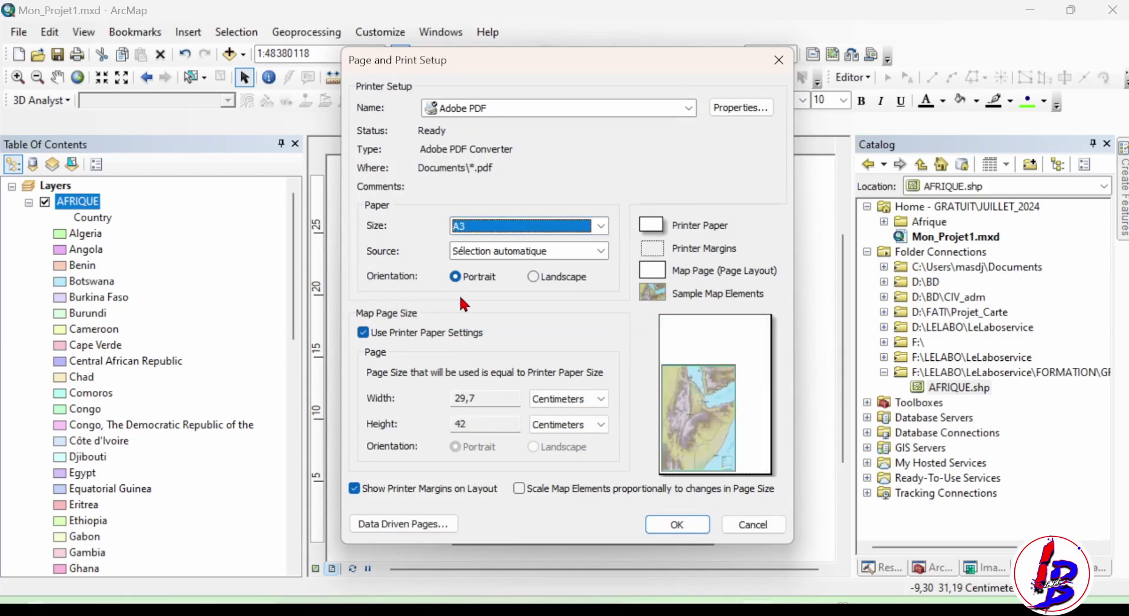
# Set the paper orientation to Landscape, enable proportional scaling of map elements with page size, and confirm the page setup
pyautogui.click(533, 277)
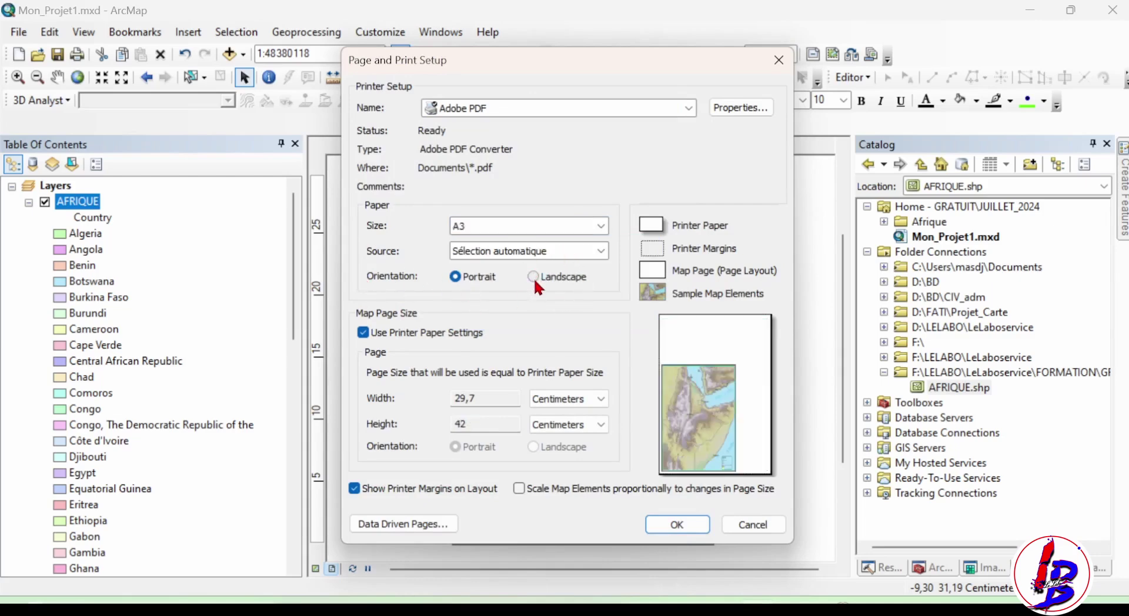
pyautogui.click(534, 278)
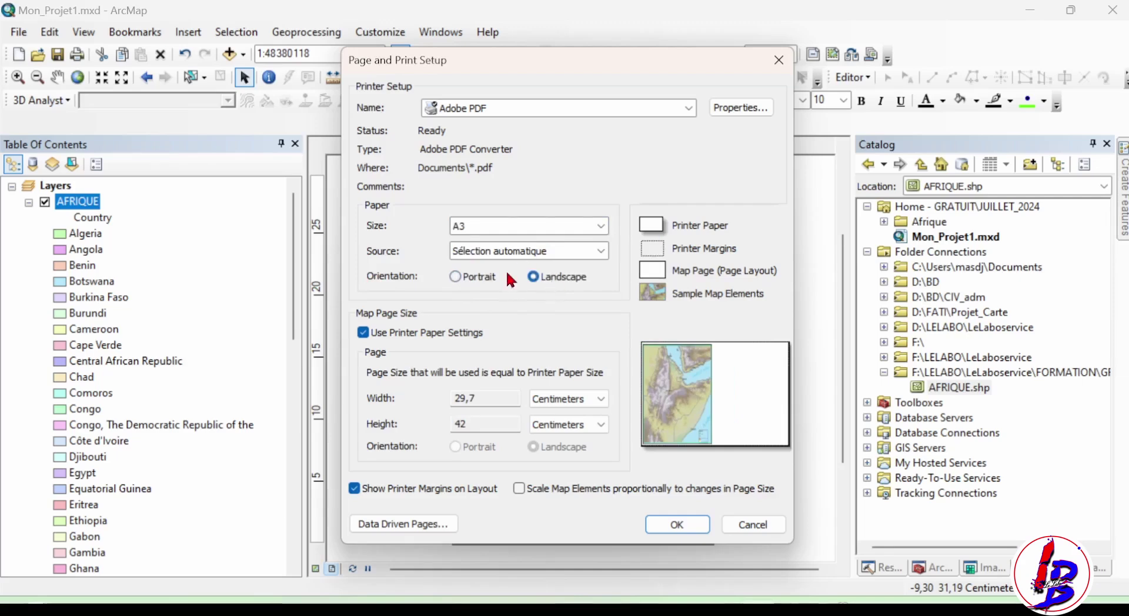
pyautogui.click(454, 280)
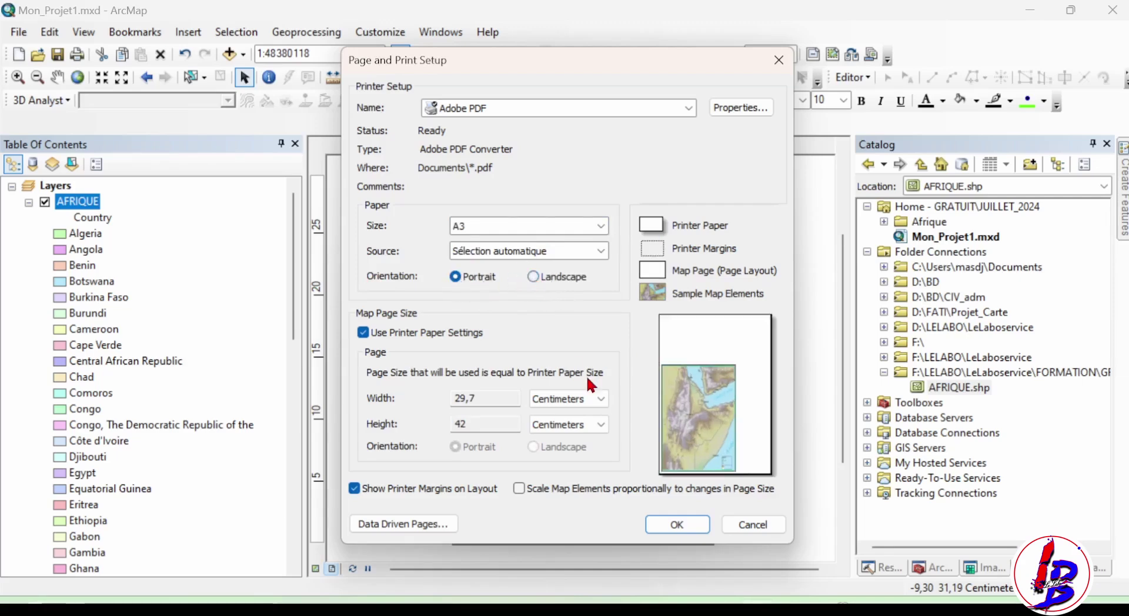
pyautogui.click(534, 278)
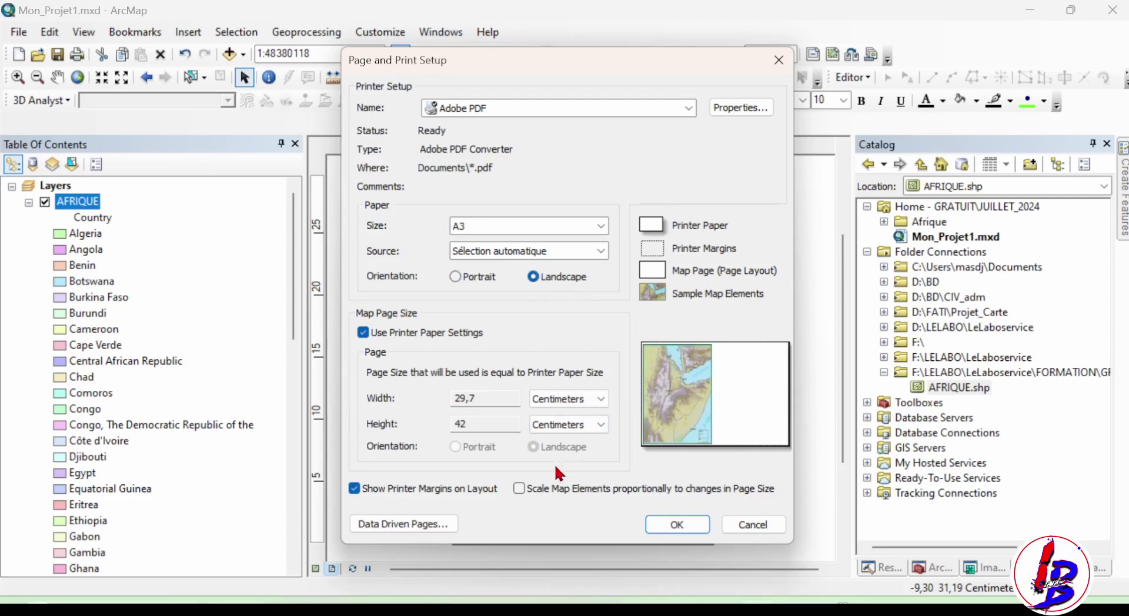
pyautogui.click(517, 490)
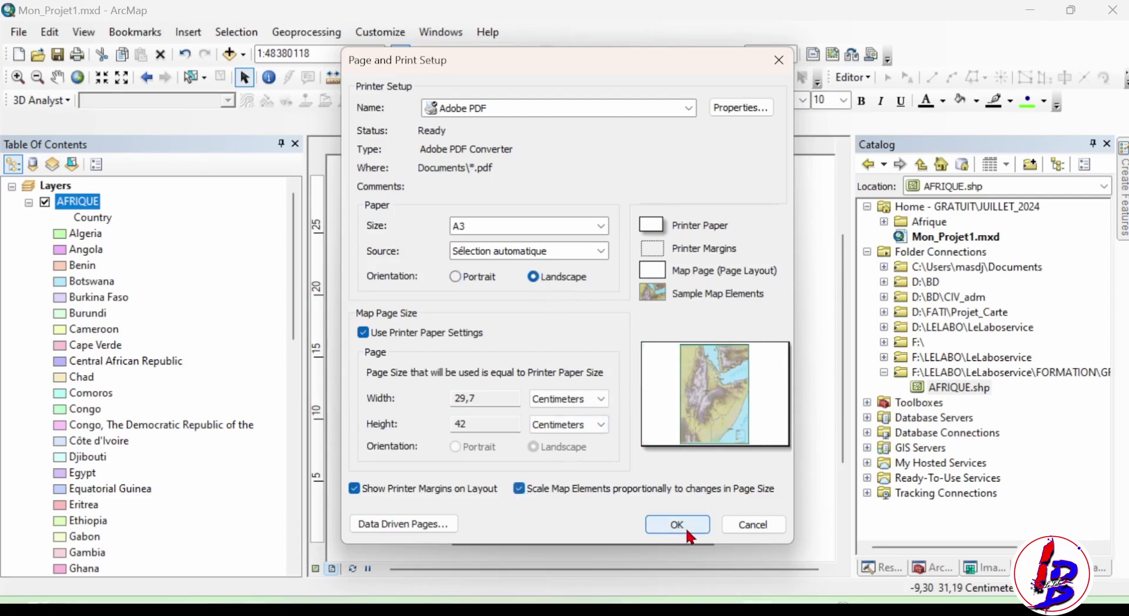
pyautogui.click(682, 525)
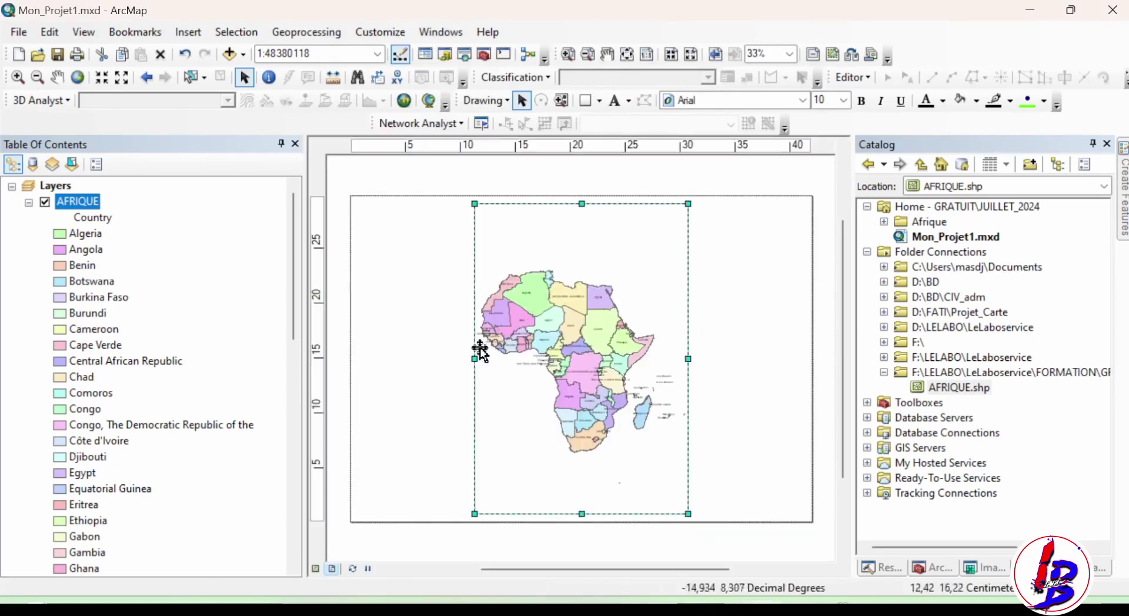
# Resize the data frame on the page to about 28 cm wide and 26 cm high, leaving space for a legend beside it
pyautogui.moveTo(475, 361); pyautogui.dragTo(376, 361)
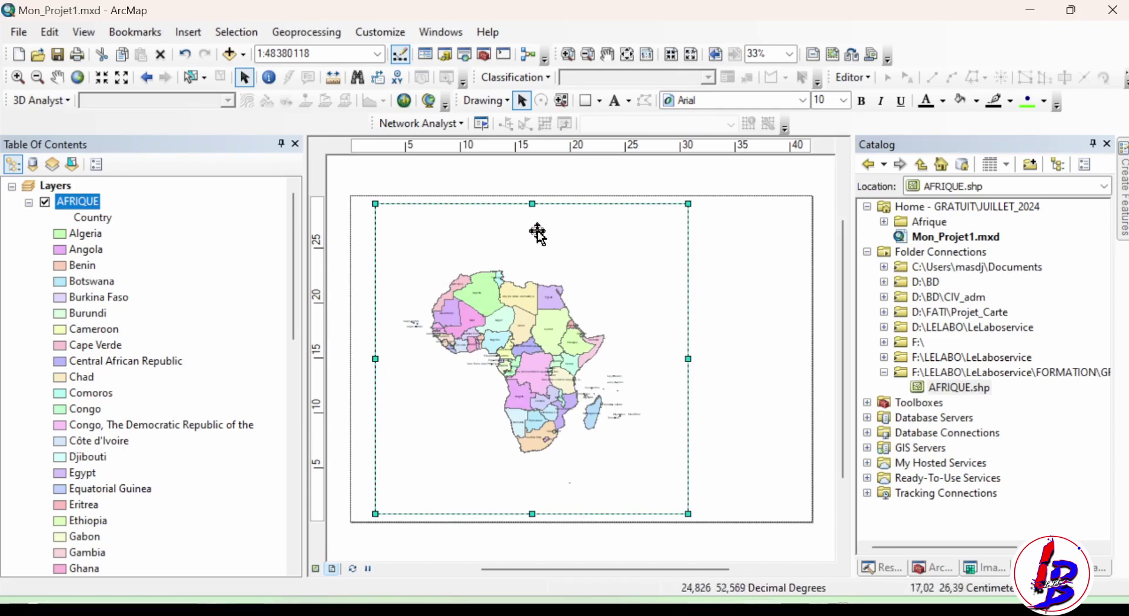
pyautogui.moveTo(533, 206); pyautogui.dragTo(533, 214)
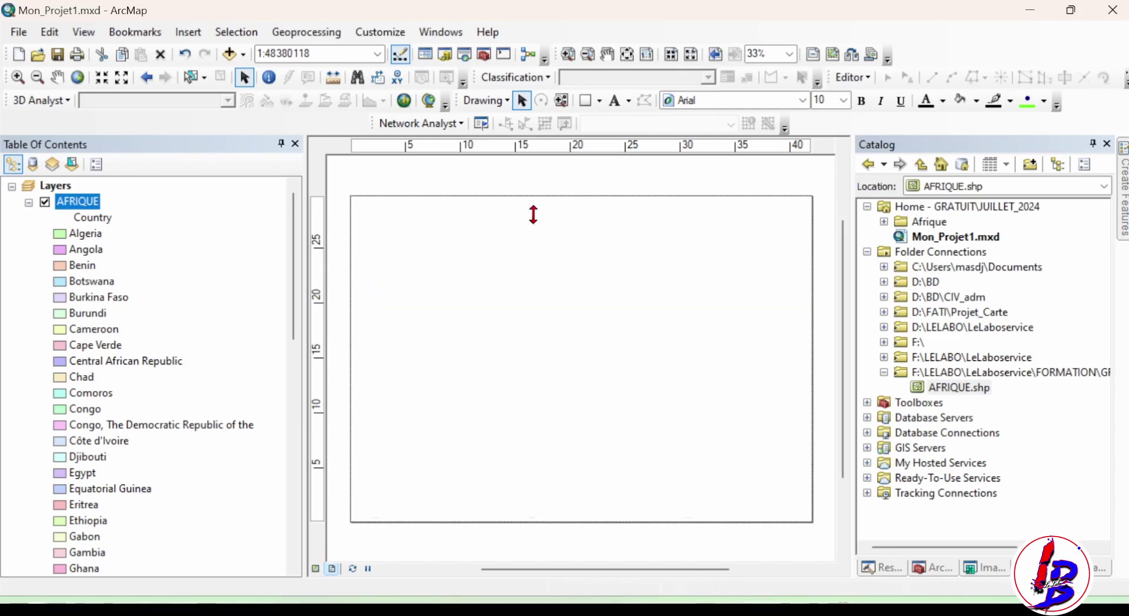
pyautogui.moveTo(536, 326); pyautogui.dragTo(536, 322)
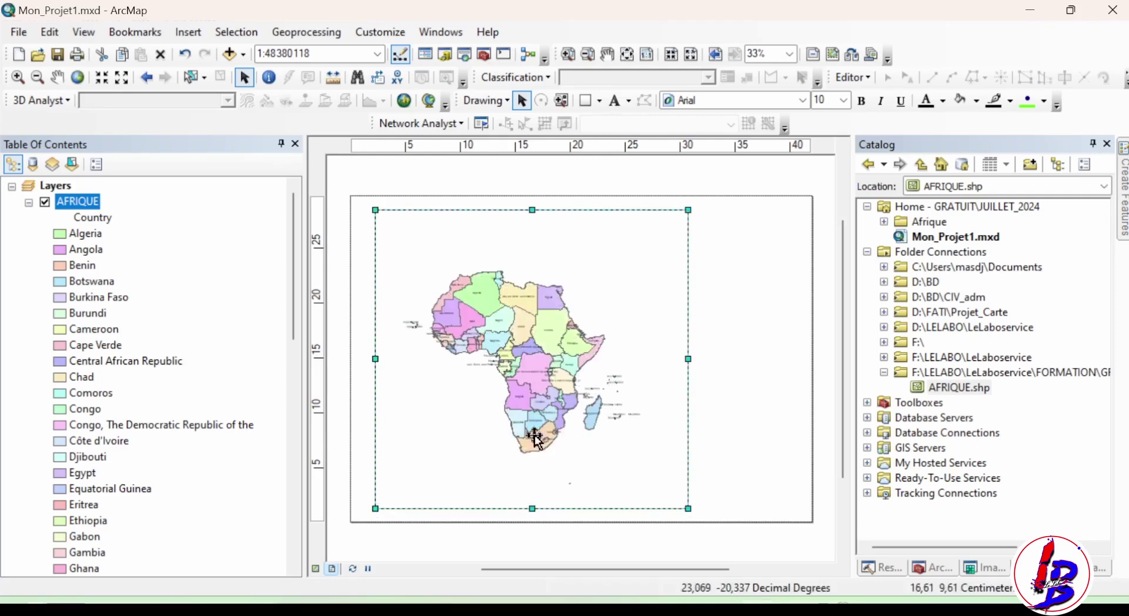
pyautogui.moveTo(531, 505); pyautogui.dragTo(531, 500)
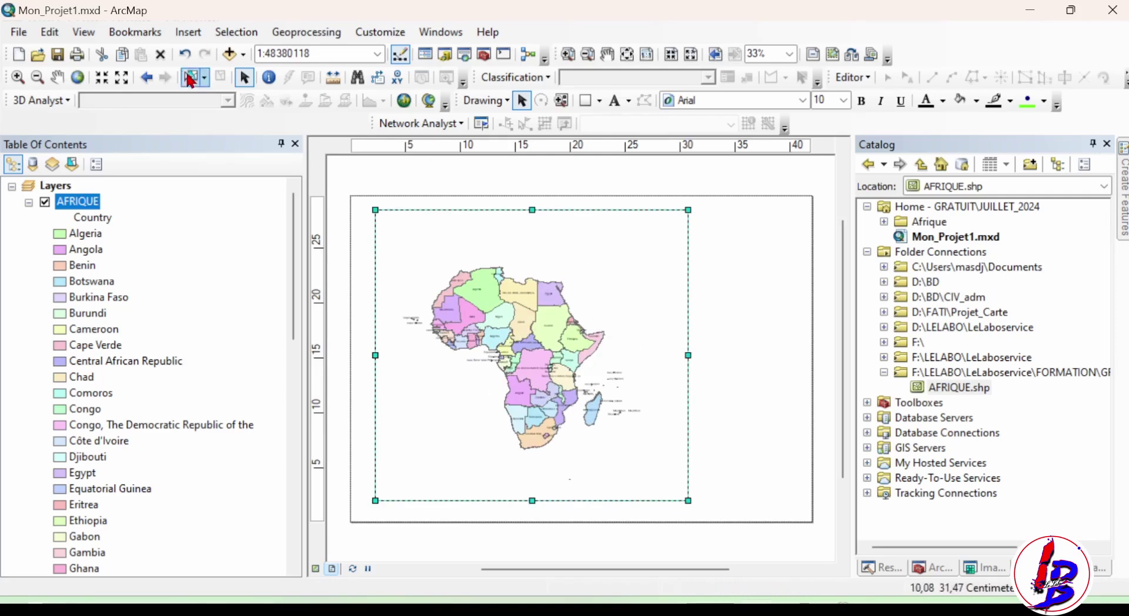
# Adjust the map scale inside the data frame to 1:40000000 with the fixed zoom tools so Africa fits entirely
pyautogui.click(123, 81)
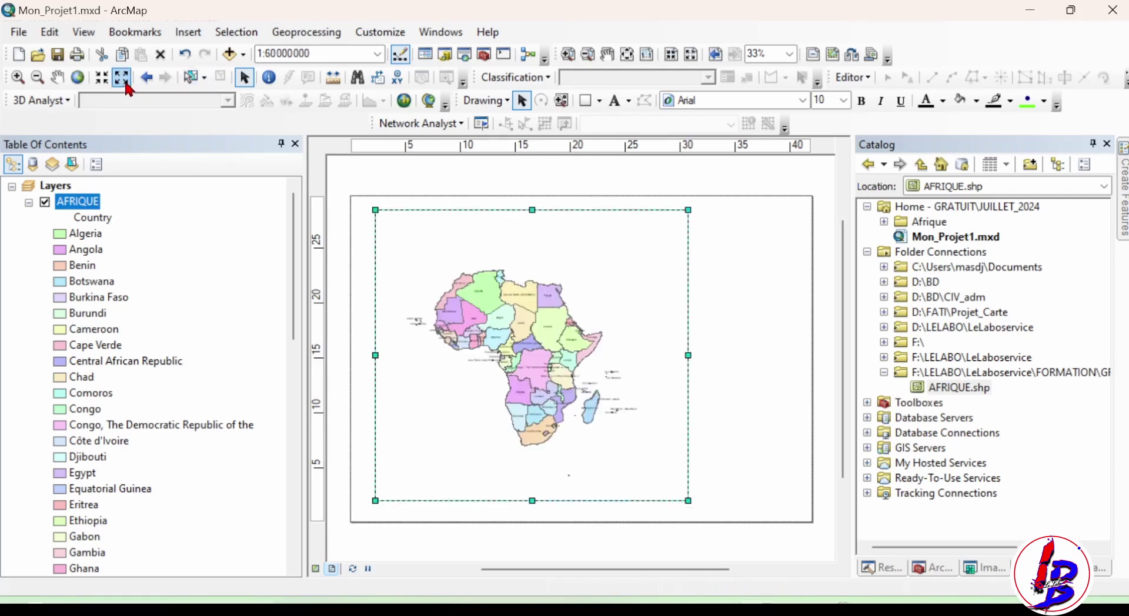
pyautogui.click(101, 82)
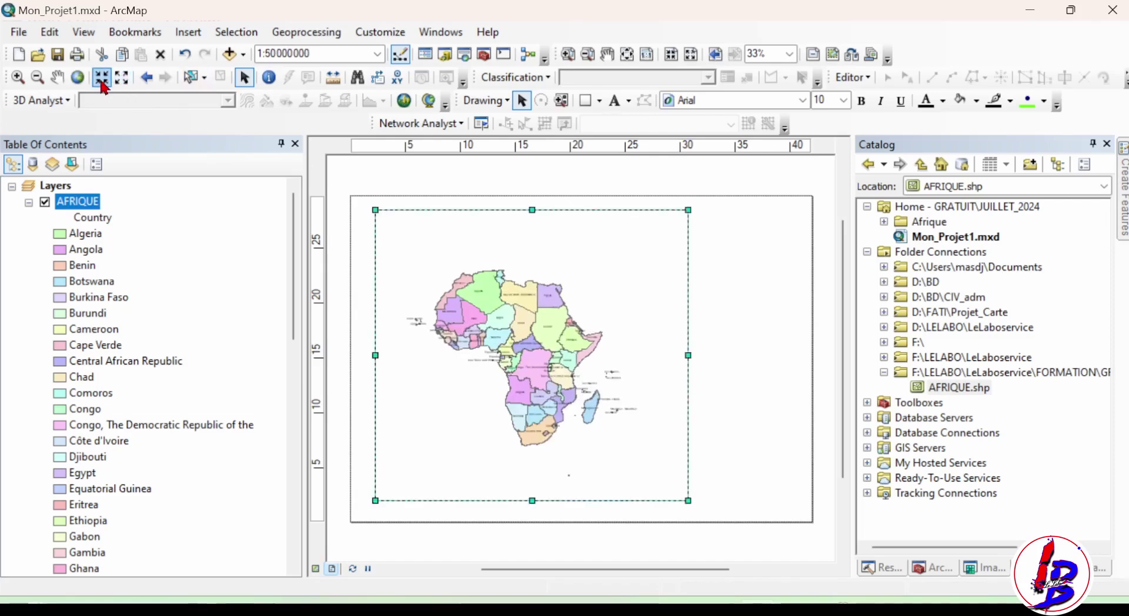
pyautogui.click(102, 84)
pyautogui.click(102, 84)
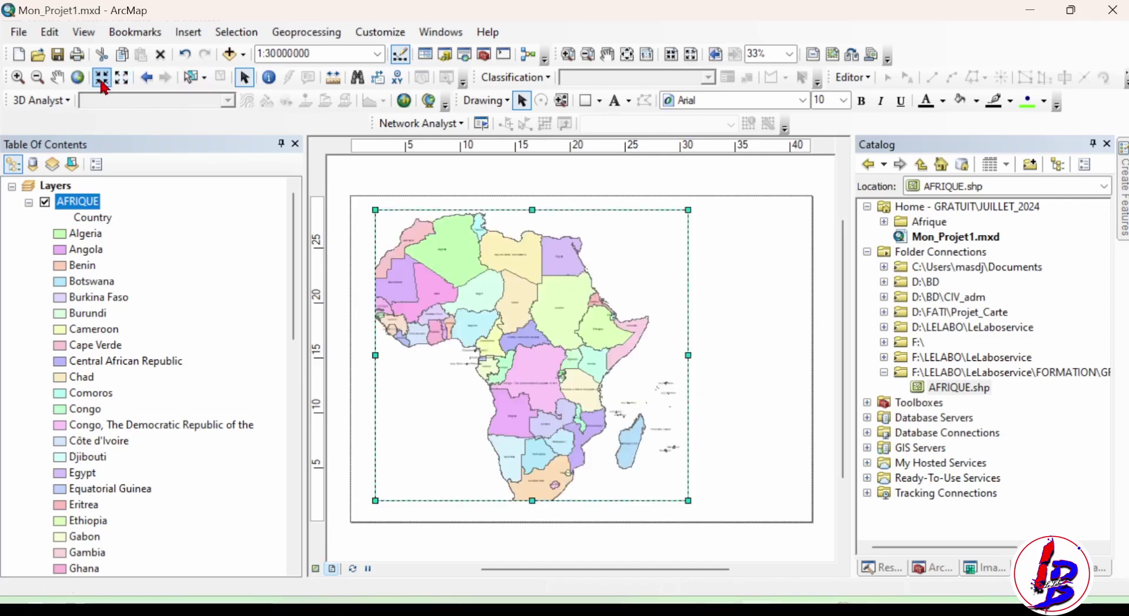
pyautogui.click(122, 78)
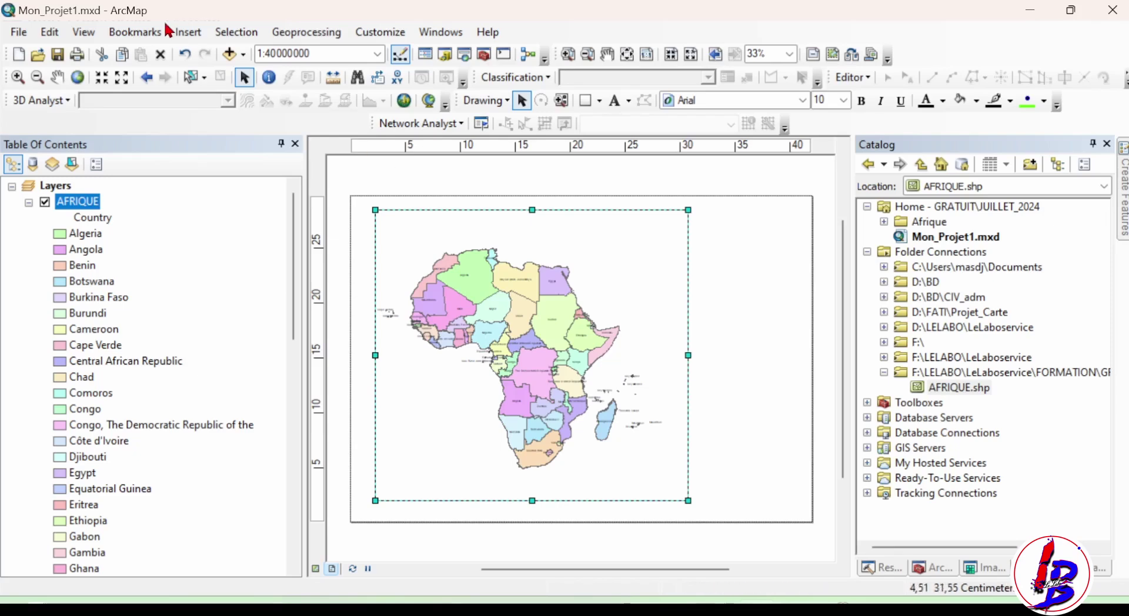
pyautogui.click(194, 35)
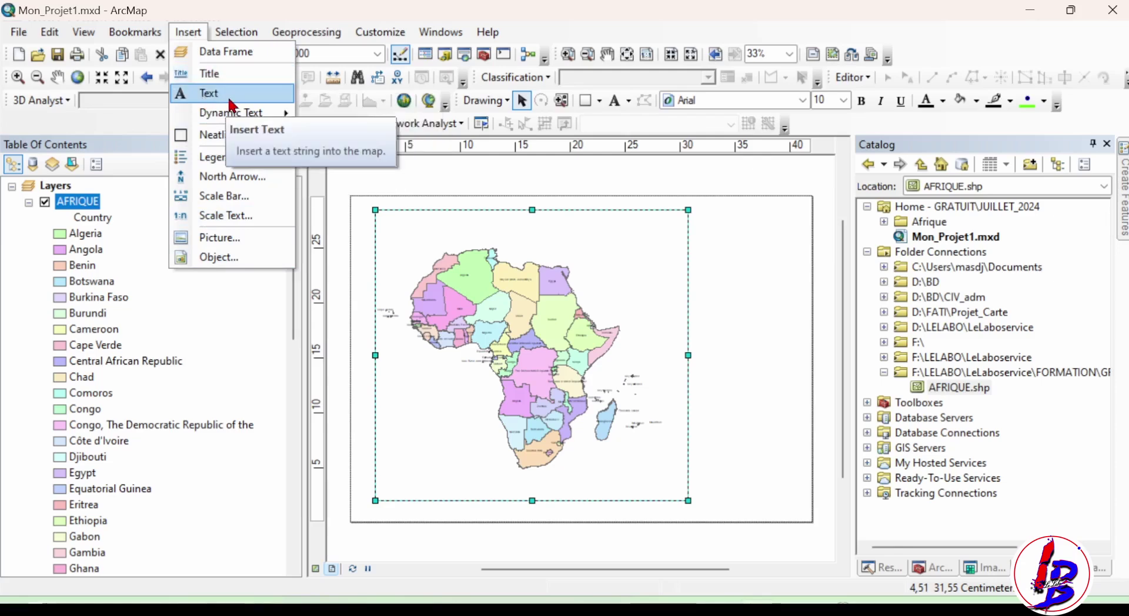
pyautogui.moveTo(227, 116)
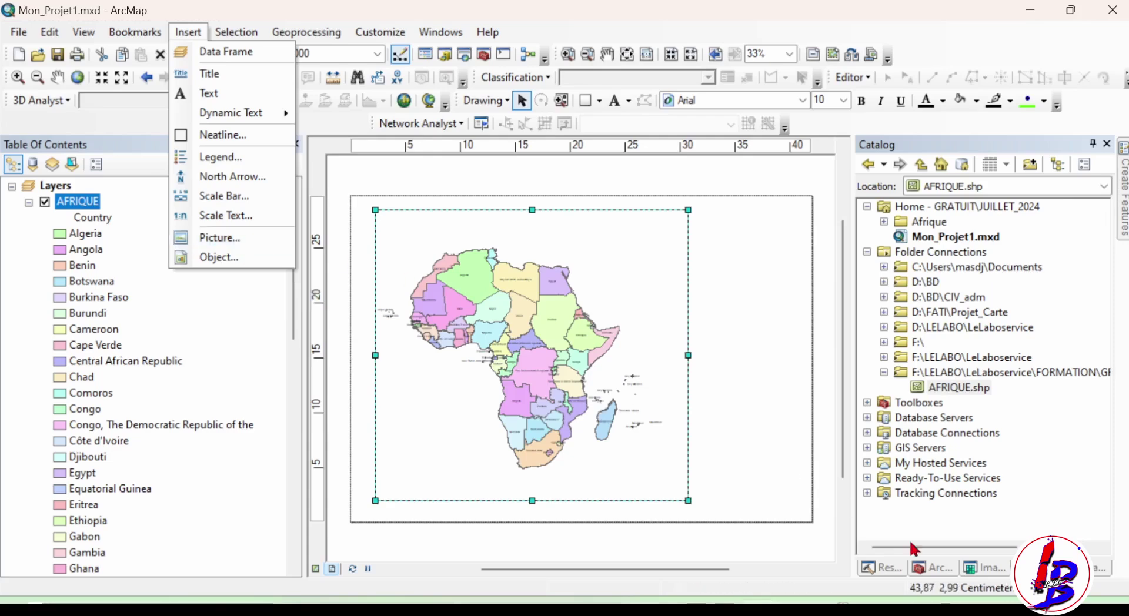
# Capture the ArcMap window in layout view with the screen-capture tool and save it to the desktop as a PNG named k
pyautogui.click(920, 612)
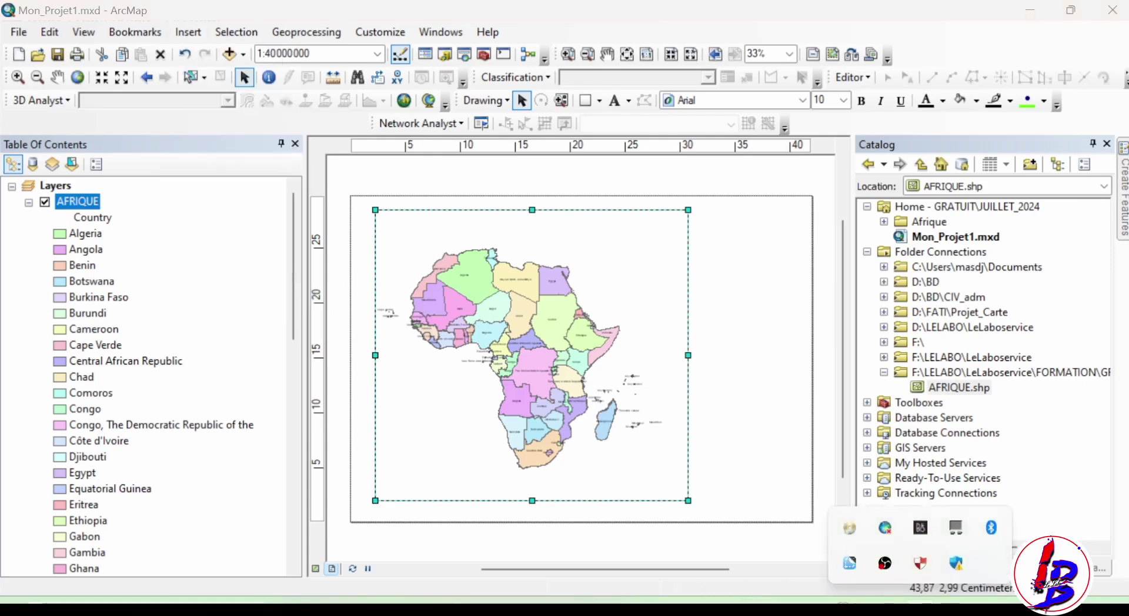
pyautogui.rightClick(851, 565)
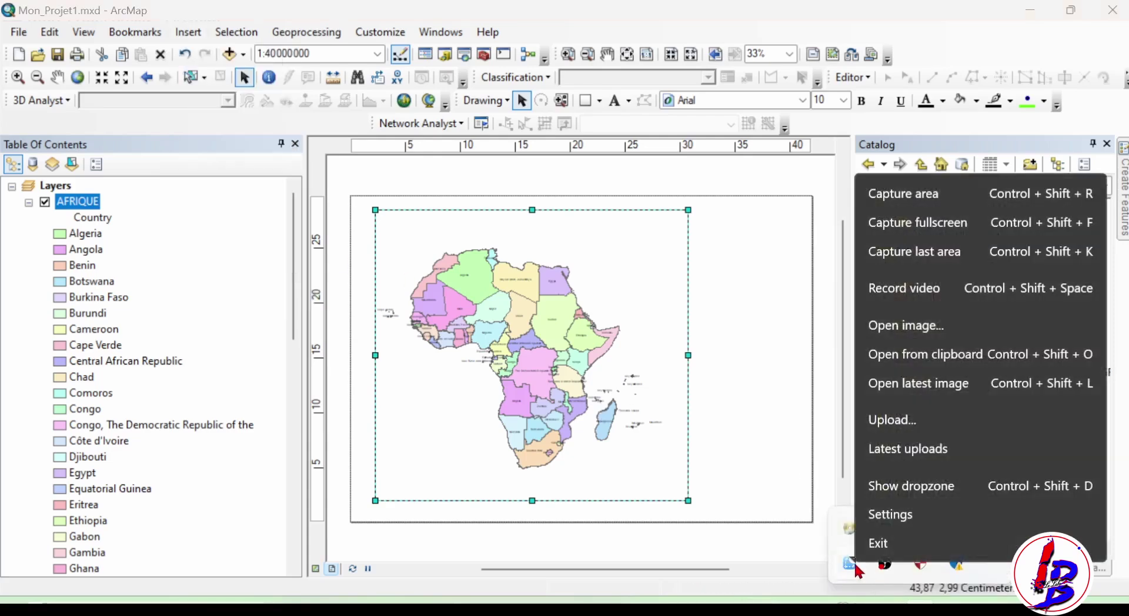
pyautogui.click(916, 197)
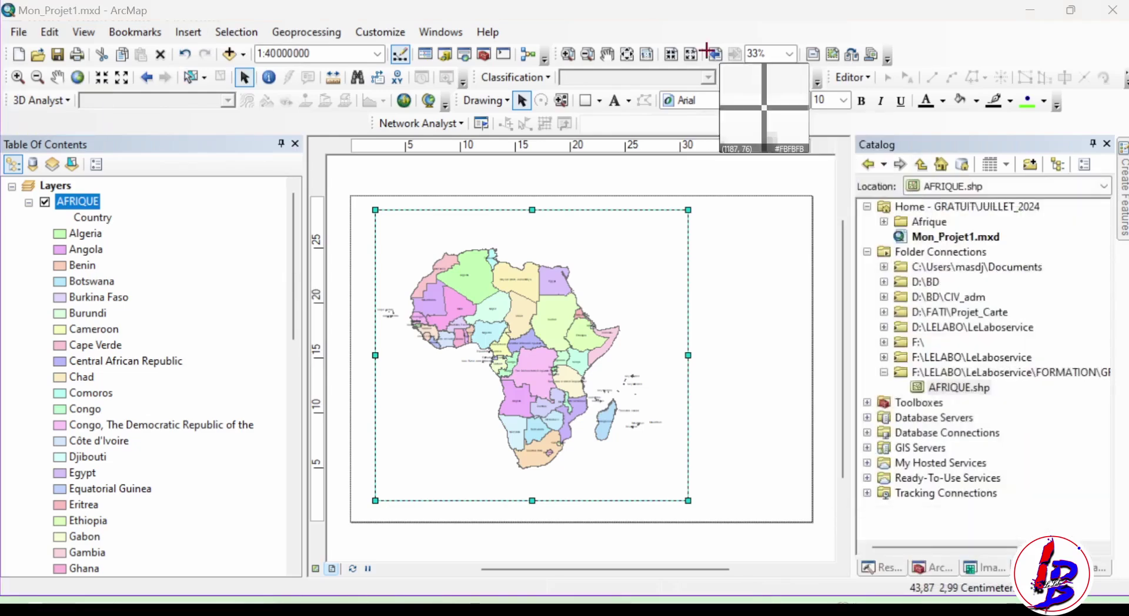
pyautogui.click(677, 21)
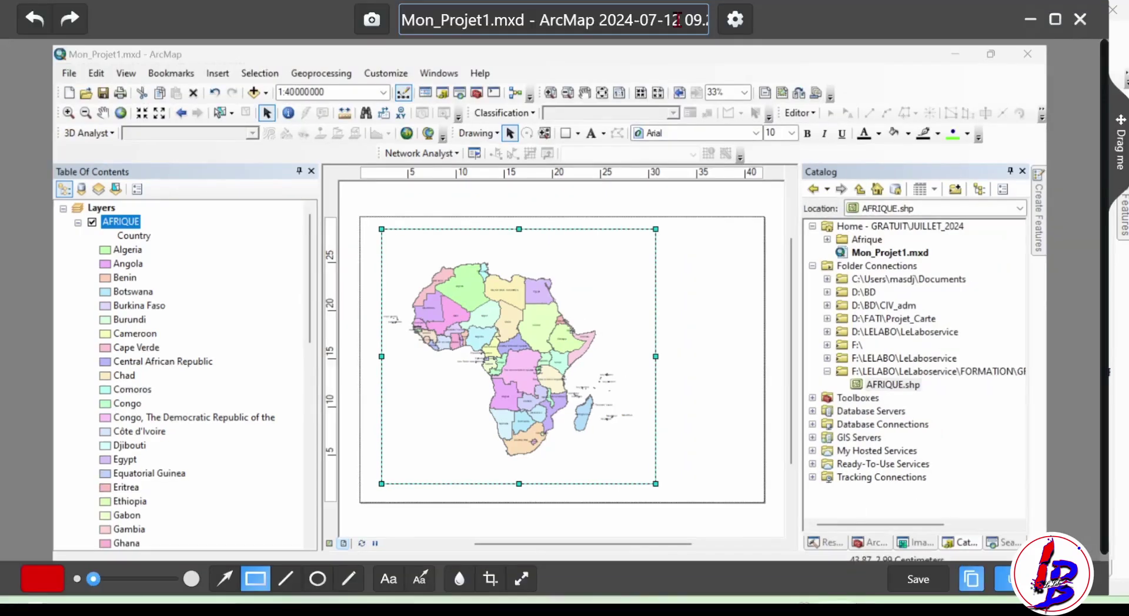
pyautogui.click(909, 580)
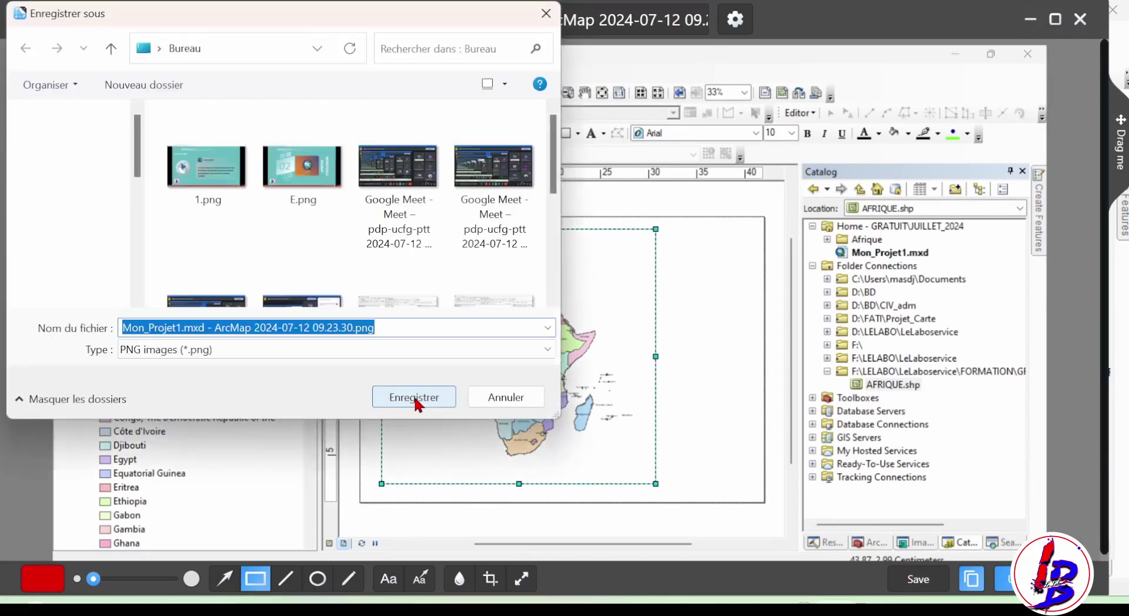
pyautogui.write('k')
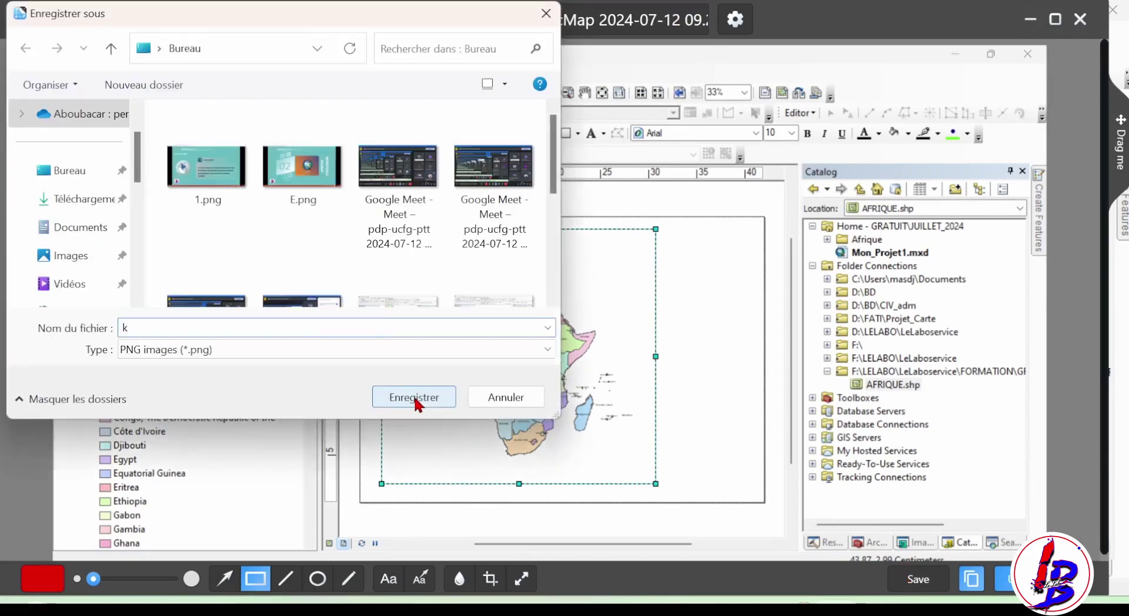
pyautogui.click(415, 398)
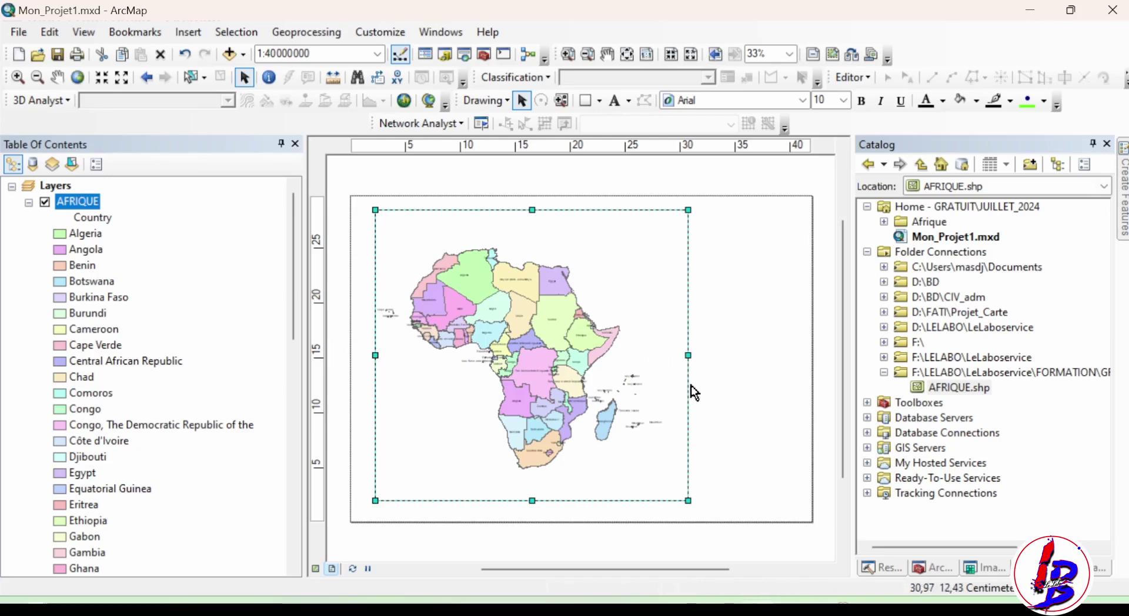
pyautogui.click(189, 31)
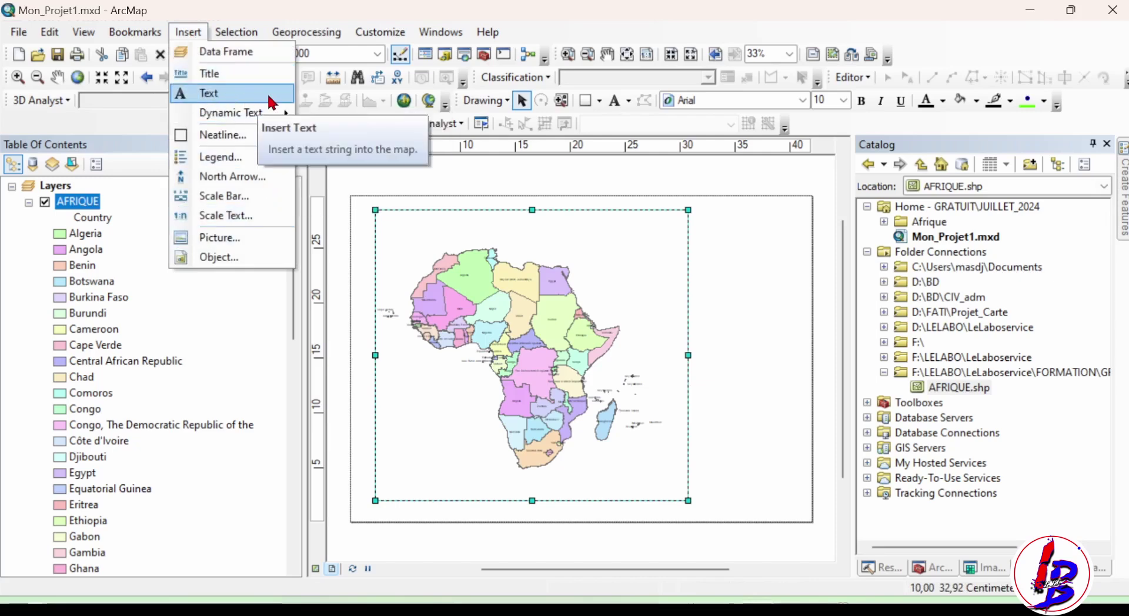
pyautogui.moveTo(207, 118)
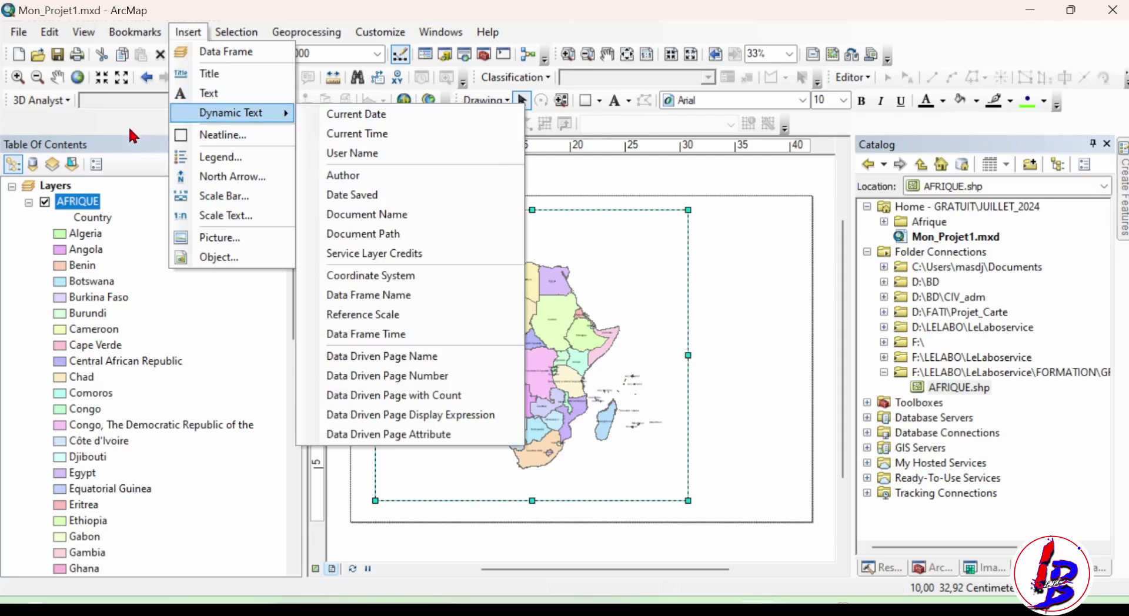
pyautogui.click(237, 32)
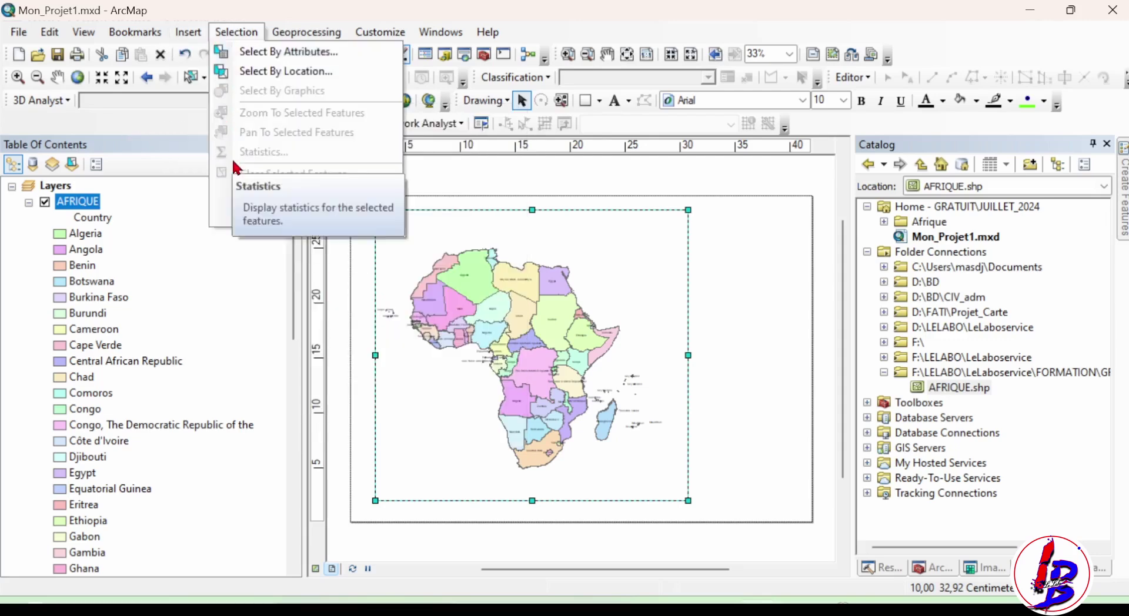
pyautogui.moveTo(187, 33)
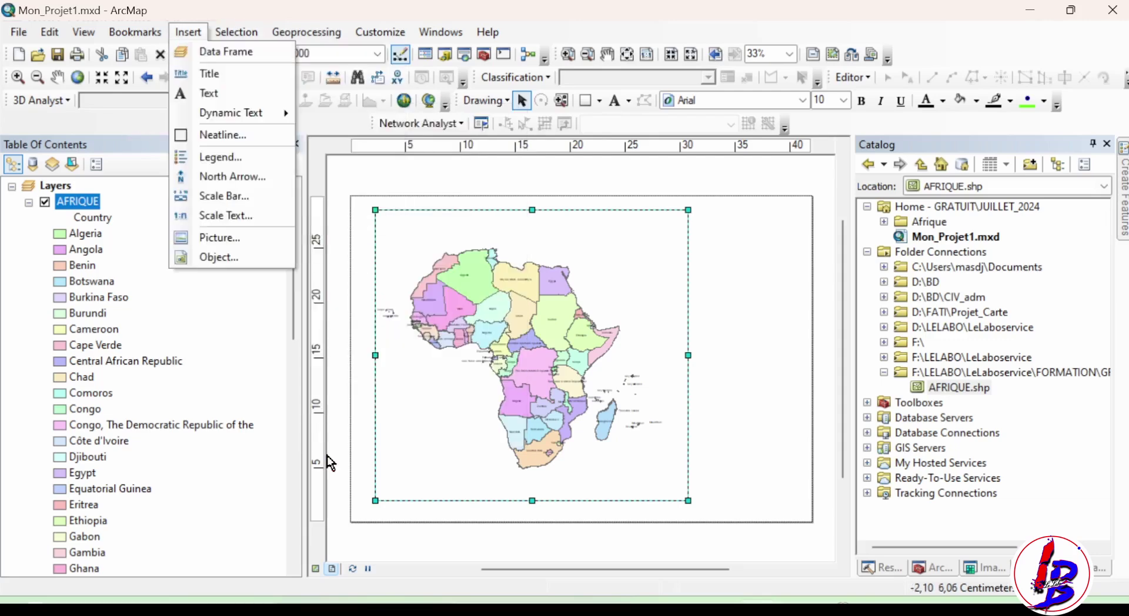